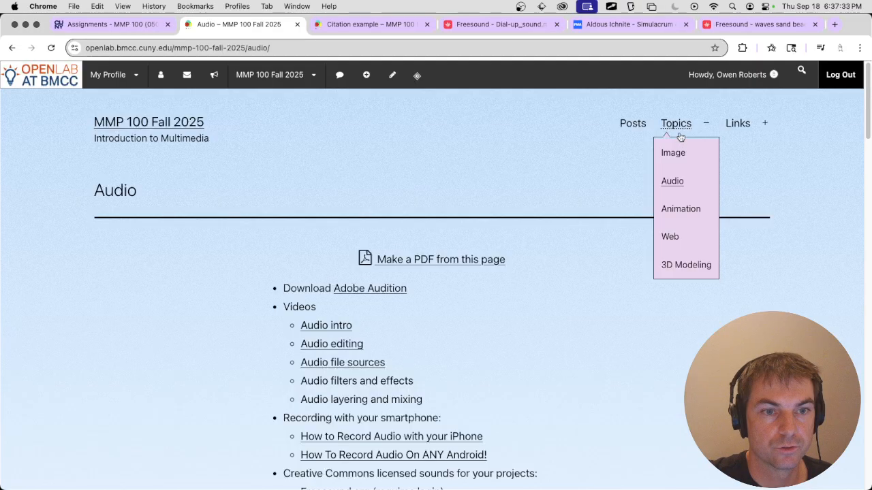
Open the course site's Audio topic page and read through its resources, project brief and submission requirements.
{"action": "left_click", "coordinate": [670, 182]}
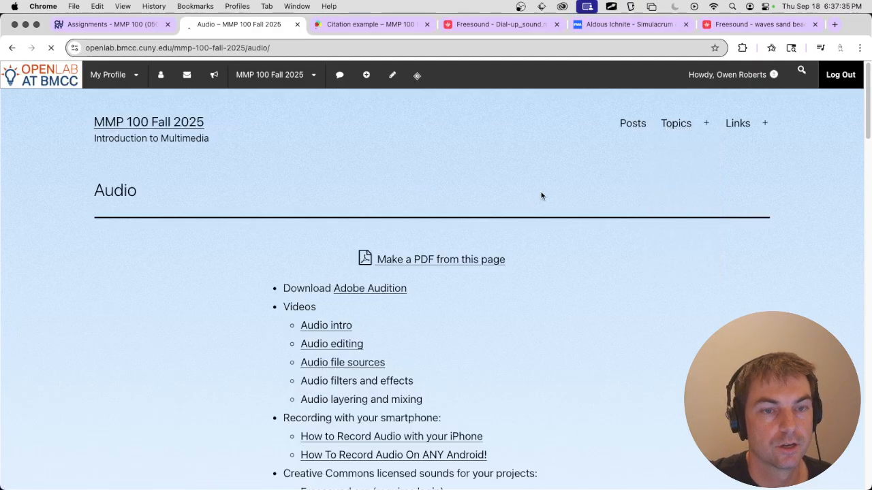
{"action": "scroll", "coordinate": [531, 191], "scroll_direction": "down", "scroll_amount": 3}
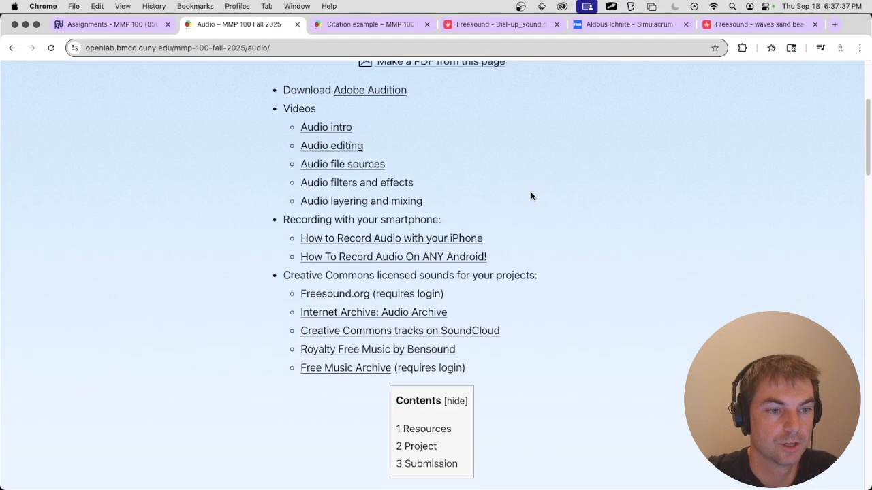
{"action": "scroll", "coordinate": [530, 191], "scroll_direction": "down", "scroll_amount": 5}
{"action": "scroll", "coordinate": [533, 219], "scroll_direction": "down", "scroll_amount": 9}
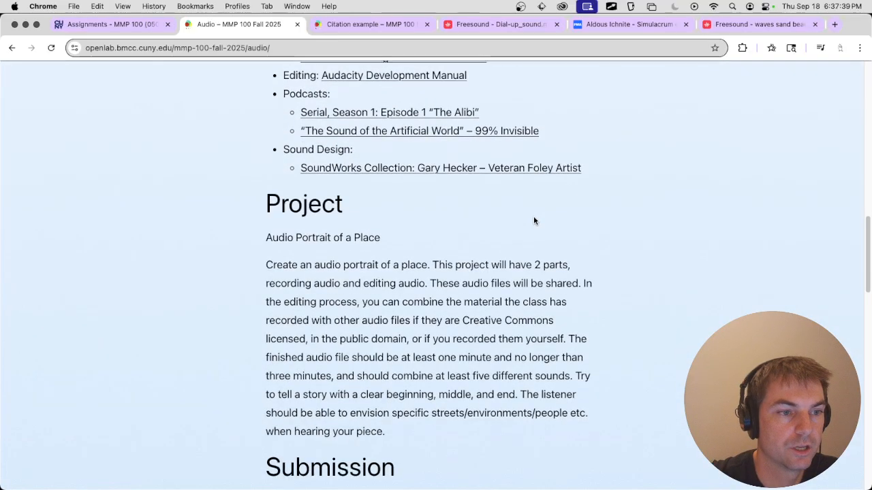
{"action": "scroll", "coordinate": [533, 218], "scroll_direction": "up", "scroll_amount": 3}
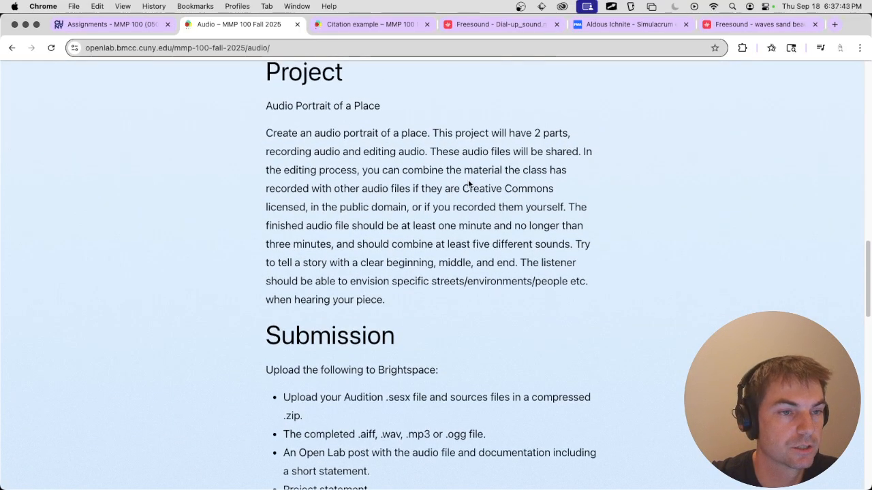
{"action": "scroll", "coordinate": [469, 183], "scroll_direction": "down", "scroll_amount": 1}
{"action": "scroll", "coordinate": [471, 185], "scroll_direction": "down", "scroll_amount": 3}
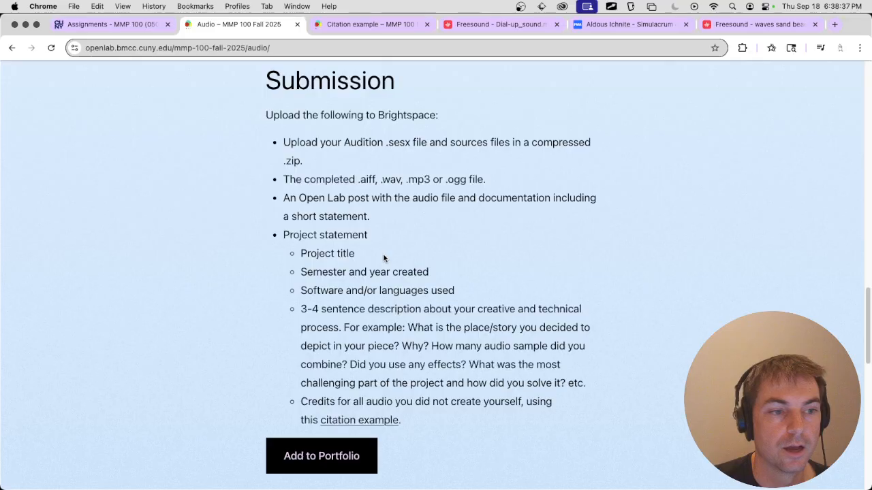
{"action": "scroll", "coordinate": [384, 257], "scroll_direction": "down", "scroll_amount": 2}
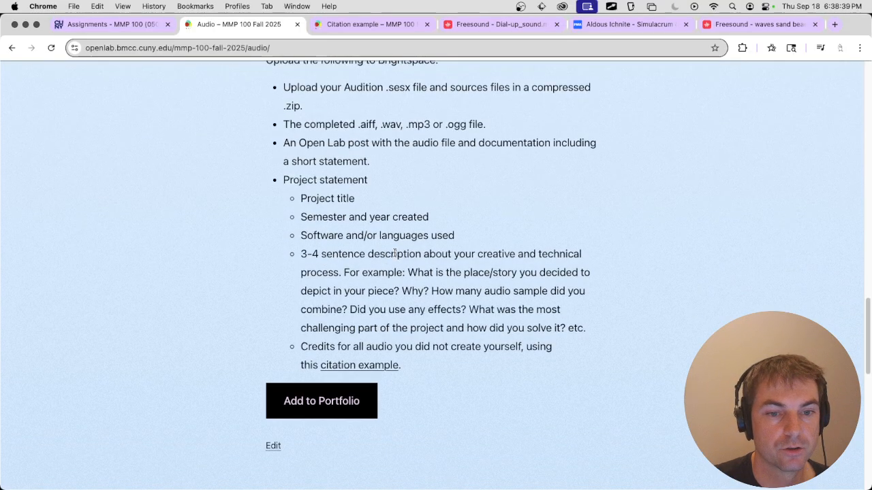
{"action": "scroll", "coordinate": [394, 254], "scroll_direction": "up", "scroll_amount": 20}
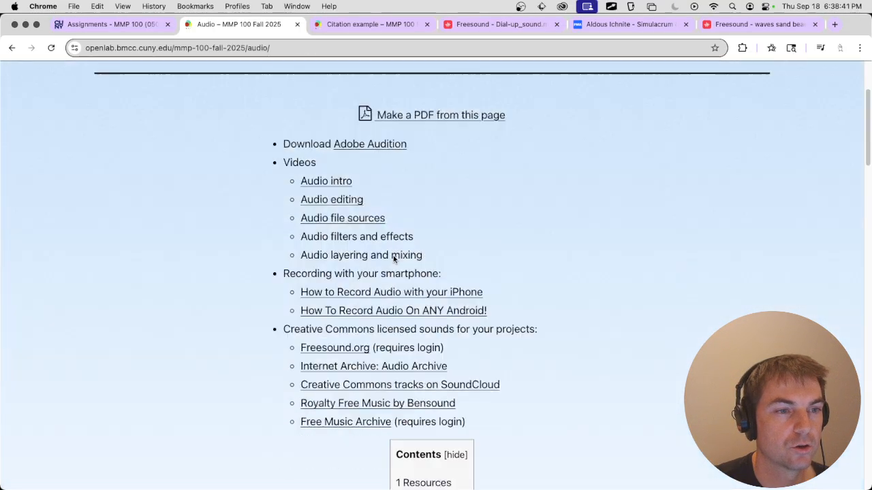
Create a new post on the course site with the title "Audio project", checking the Audio page's submission list.
{"action": "mouse_move", "coordinate": [366, 78]}
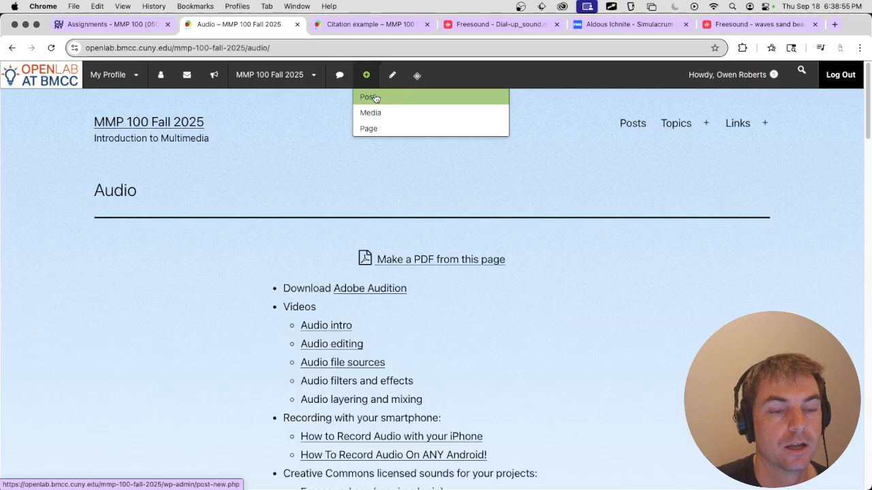
{"action": "left_click", "coordinate": [374, 99], "text": "super"}
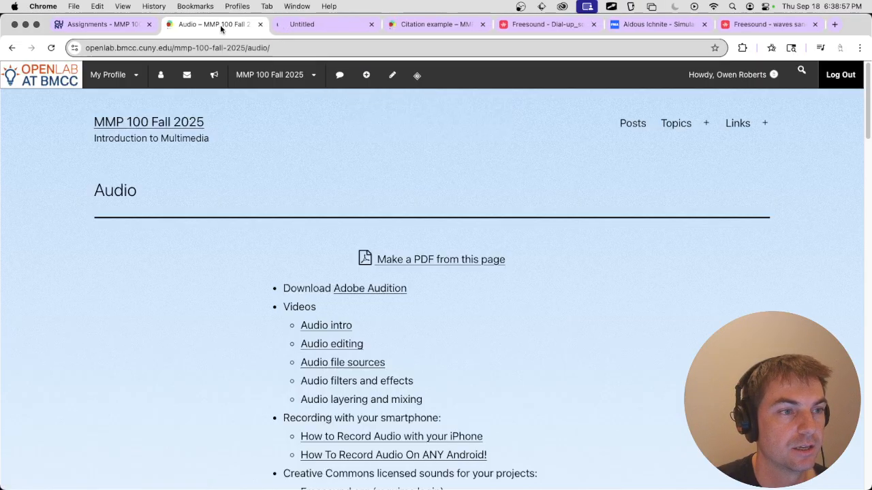
{"action": "scroll", "coordinate": [263, 133], "scroll_direction": "down", "scroll_amount": 20}
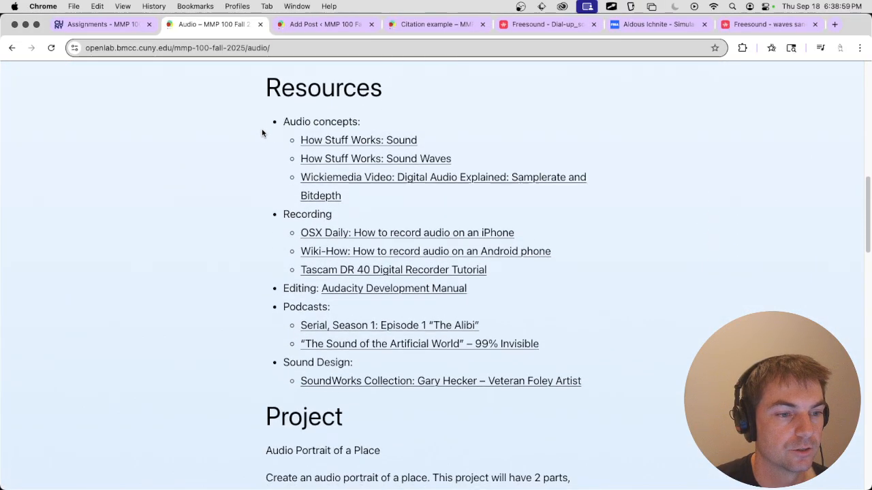
{"action": "scroll", "coordinate": [262, 133], "scroll_direction": "down", "scroll_amount": 5}
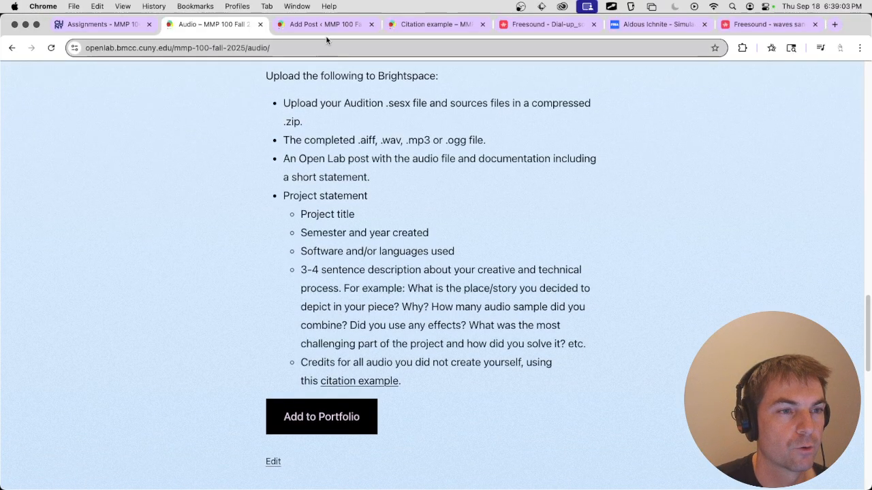
{"action": "left_click", "coordinate": [328, 29]}
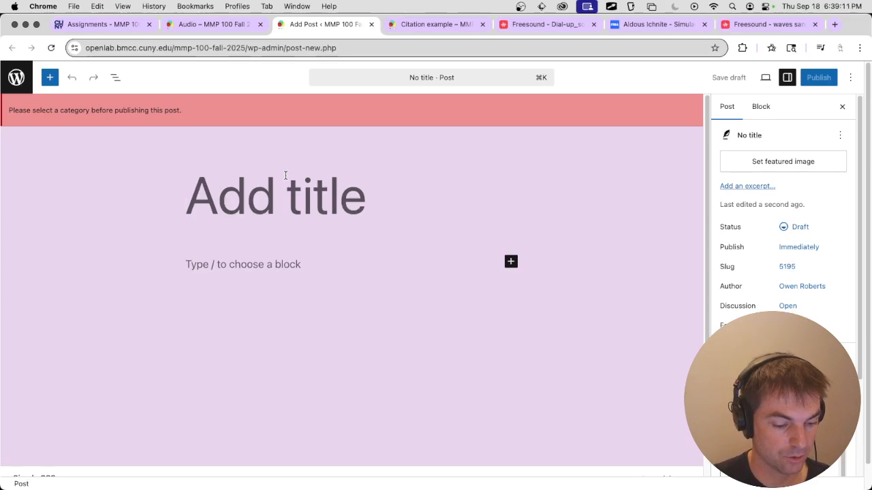
{"action": "type", "text": "Audio project"}
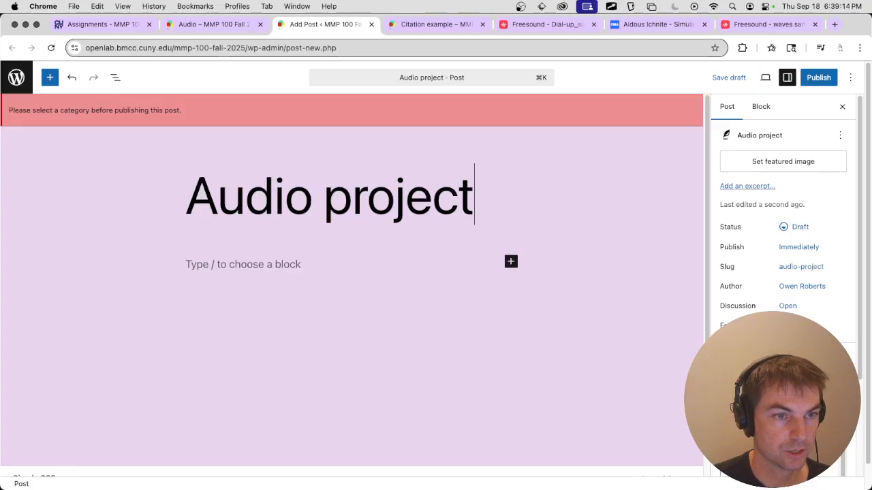
{"action": "key", "text": "Tab"}
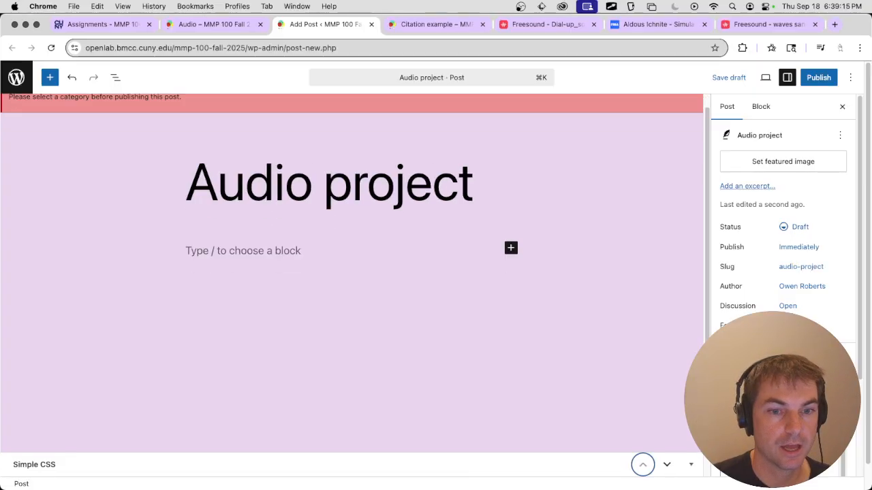
Add editing_mixdown_3.mp3 from the editing folder in Finder to the post body as an audio block.
{"action": "left_click", "coordinate": [229, 245]}
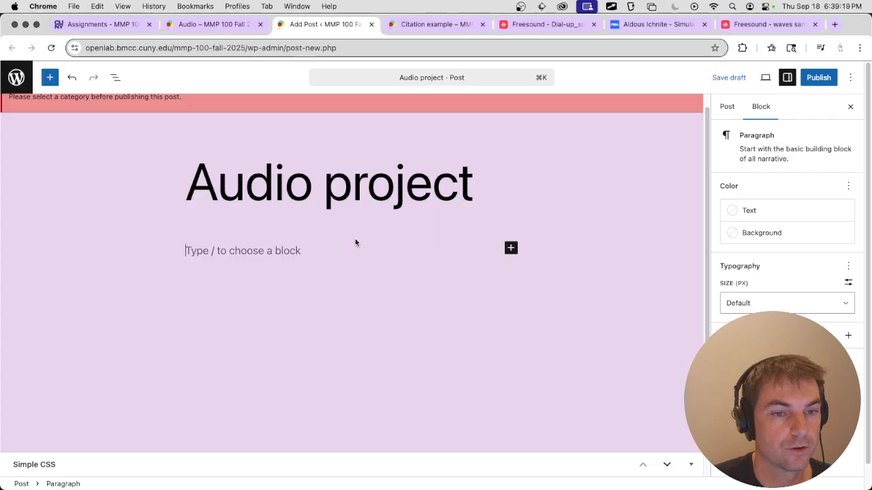
{"action": "key", "text": "super+Tab"}
{"action": "key", "text": "super+Tab"}
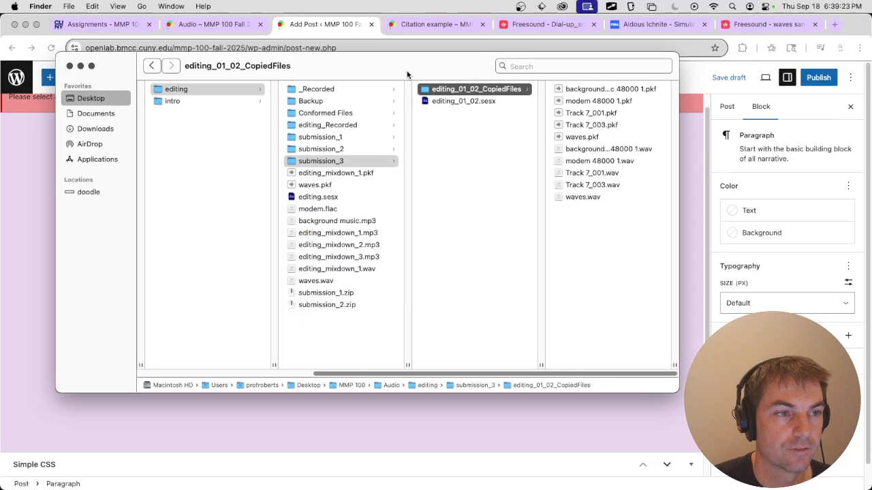
{"action": "left_click_drag", "start_coordinate": [406, 71], "coordinate": [654, 100]}
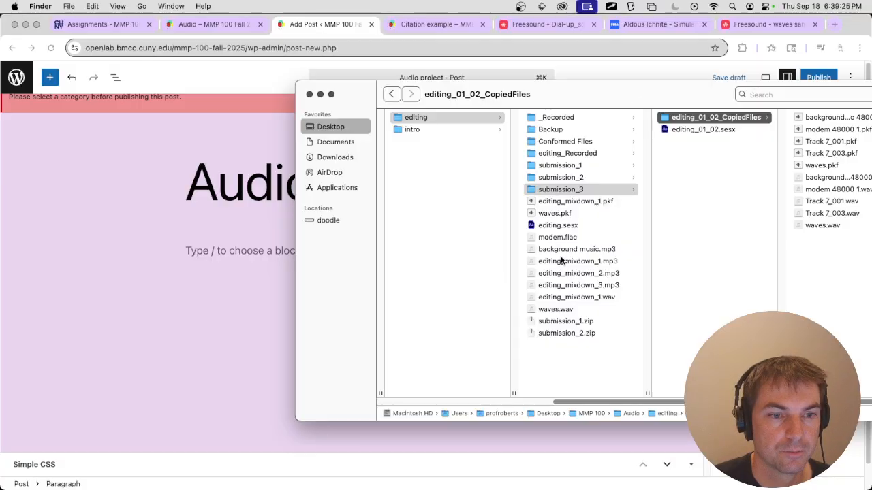
{"action": "left_click_drag", "start_coordinate": [569, 284], "coordinate": [226, 264]}
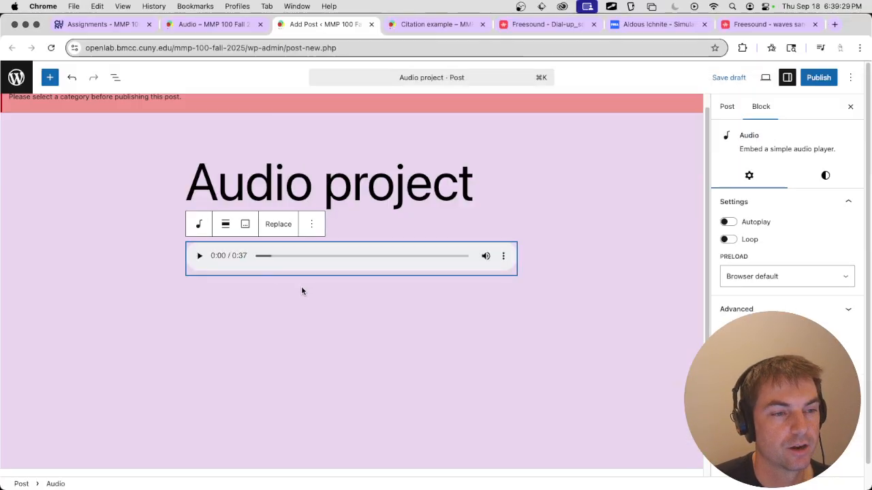
Add the project title "MMP 100 Podcast Intro" as a paragraph below the audio player and start a new paragraph.
{"action": "left_click", "coordinate": [423, 305]}
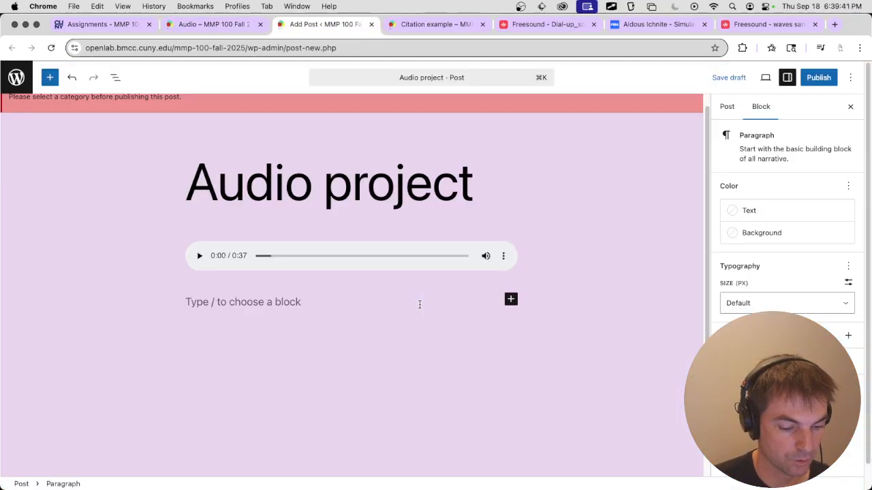
{"action": "type", "text": "MMP 100 "}
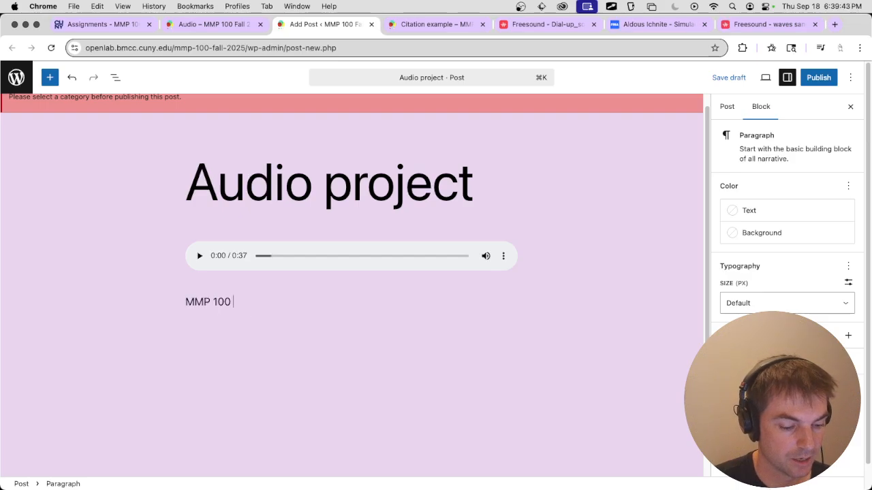
{"action": "type", "text": "Pod"}
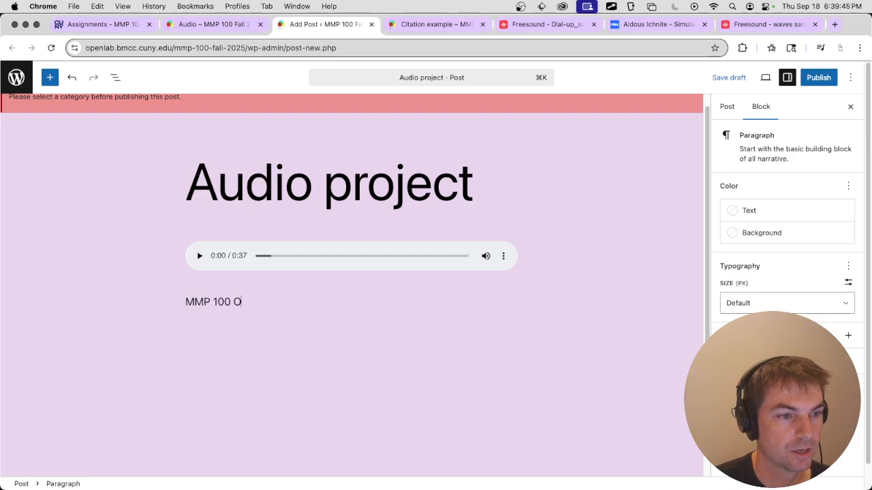
{"action": "type", "text": "cast "}
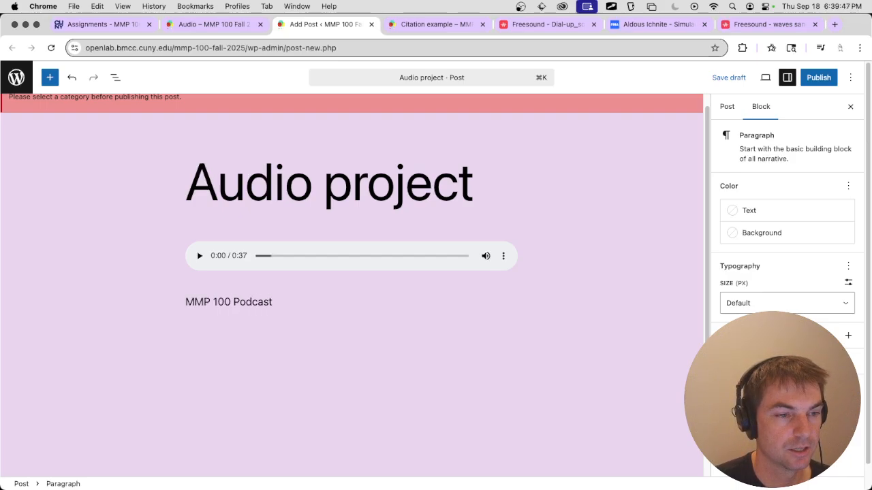
{"action": "type", "text": "Intro"}
{"action": "key", "text": "Return"}
{"action": "key", "text": "Return"}
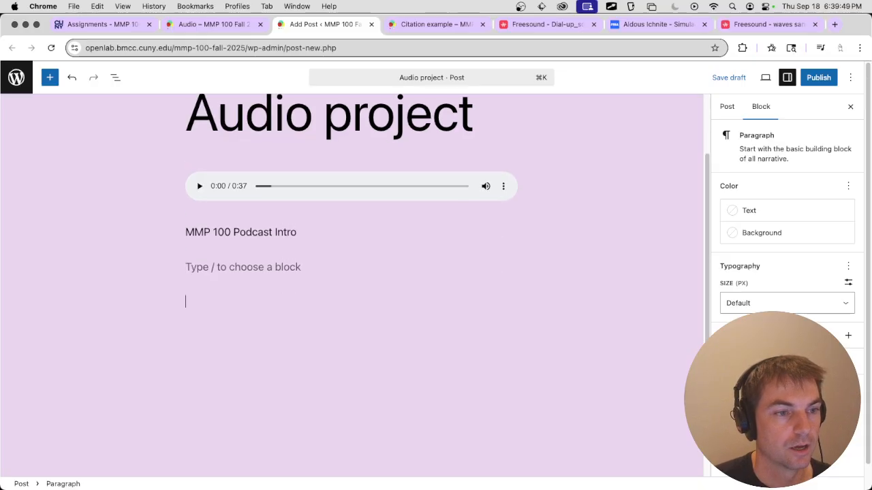
{"action": "key", "text": "BackSpace"}
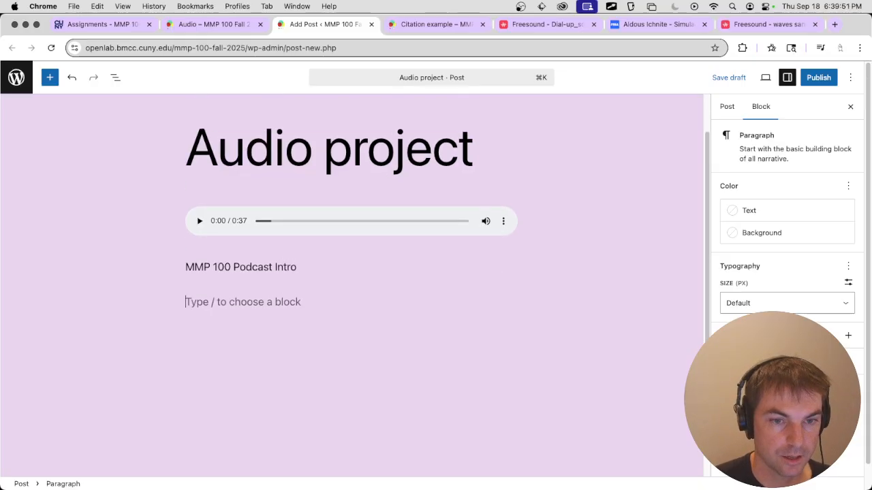
Check the semester and year requirement on the Audio page and enter "Fall 2025" as the next paragraph.
{"action": "left_click", "coordinate": [242, 27]}
{"action": "left_click_drag", "start_coordinate": [295, 236], "coordinate": [455, 238]}
{"action": "left_click", "coordinate": [324, 26]}
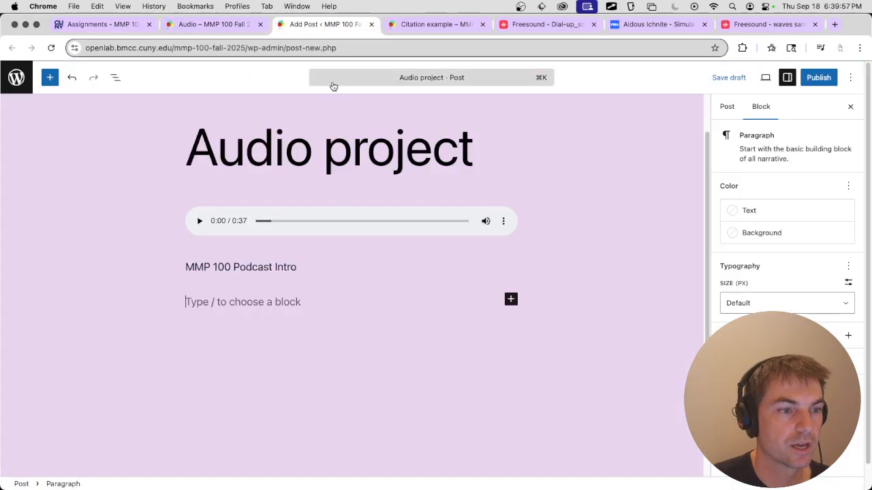
{"action": "type", "text": "Fall 02"}
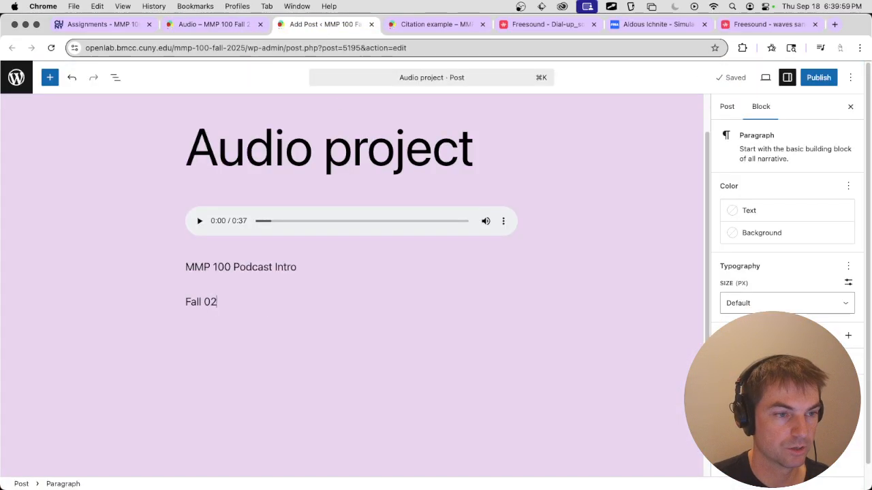
{"action": "key", "text": "BackSpace"}
{"action": "key", "text": "BackSpace"}
{"action": "type", "text": "2025"}
{"action": "key", "text": "Return"}
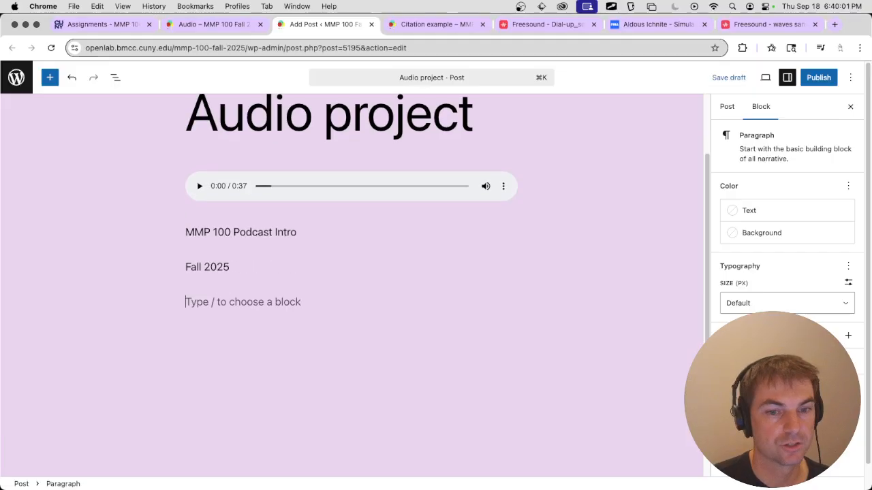
Enter "Adobe Audition" as the software used in a paragraph below the semester.
{"action": "type", "text": "Aud"}
{"action": "key", "text": "BackSpace"}
{"action": "key", "text": "BackSpace"}
{"action": "type", "text": "dobe "}
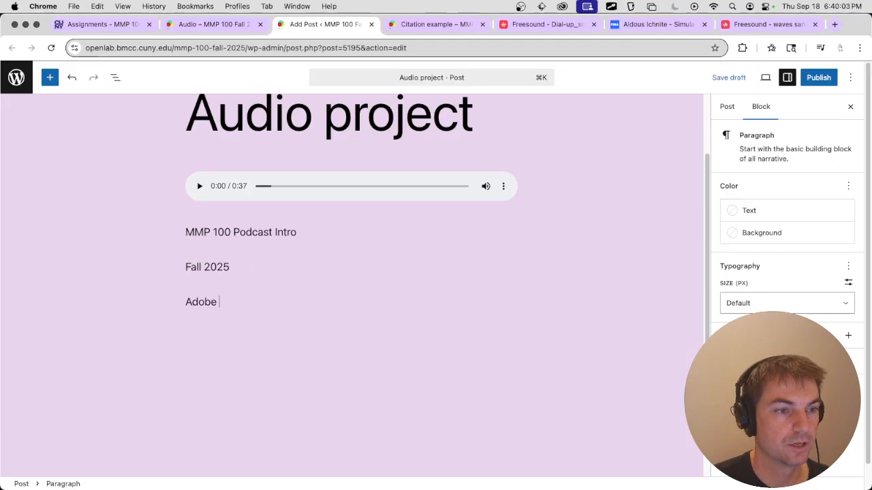
{"action": "type", "text": "Audition"}
{"action": "key", "text": "Return"}
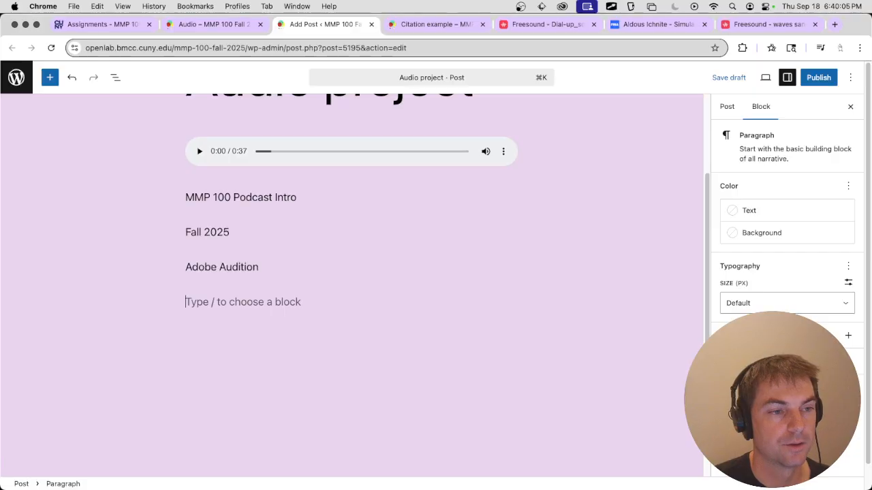
Check the description requirement on the Audio page and enter "I created an intro for a new podcast covering MMP 100." as the next paragraph.
{"action": "left_click", "coordinate": [240, 24]}
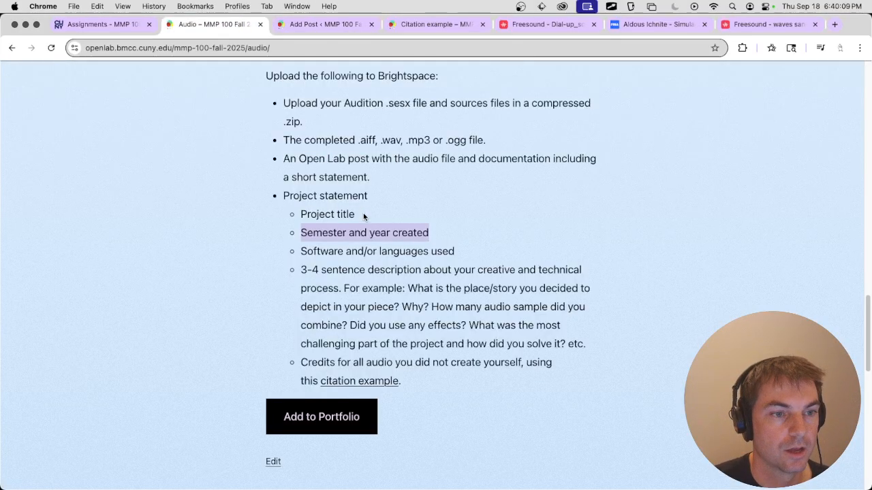
{"action": "scroll", "coordinate": [359, 220], "scroll_direction": "down", "scroll_amount": 1}
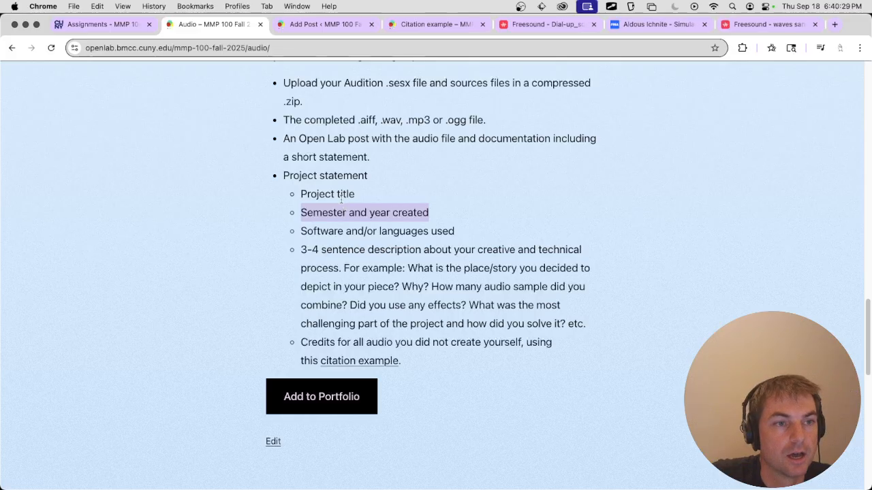
{"action": "left_click", "coordinate": [318, 26]}
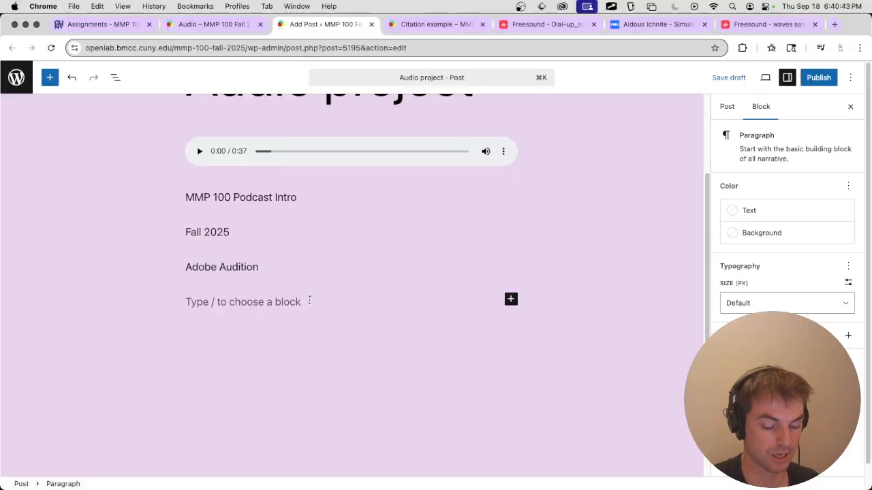
{"action": "type", "text": "I create"}
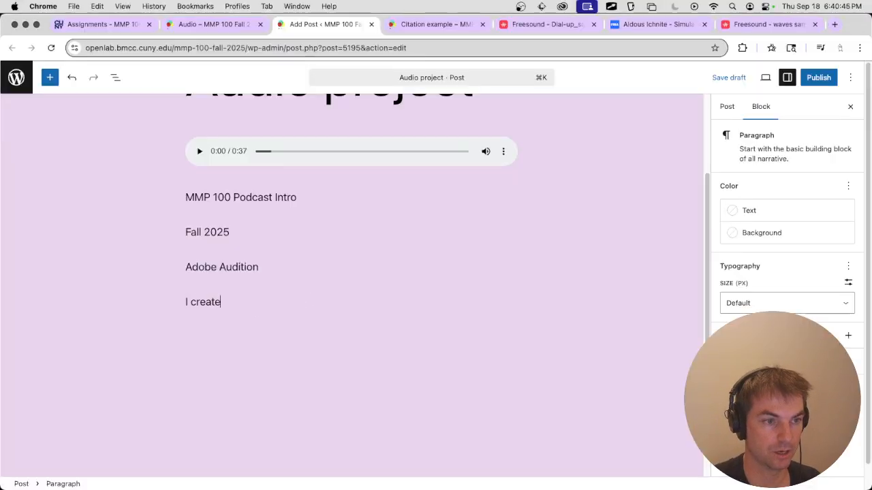
{"action": "type", "text": "d an intro for a"}
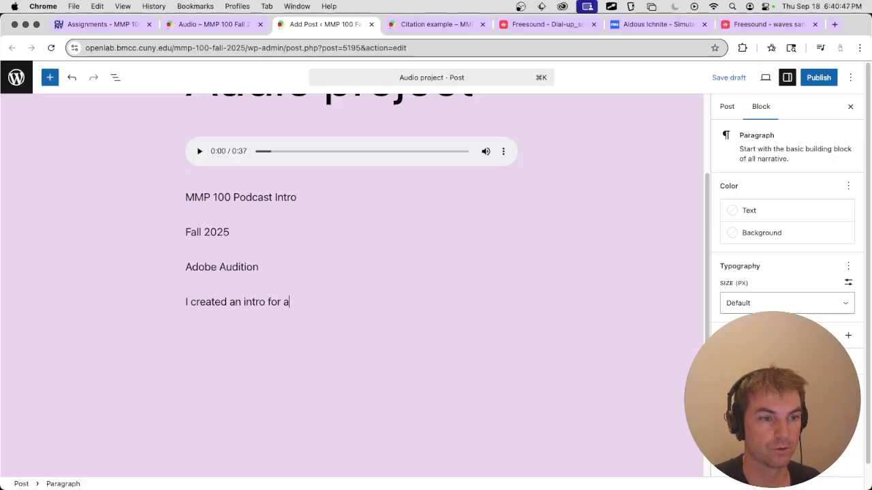
{"action": "type", "text": " new podcast "}
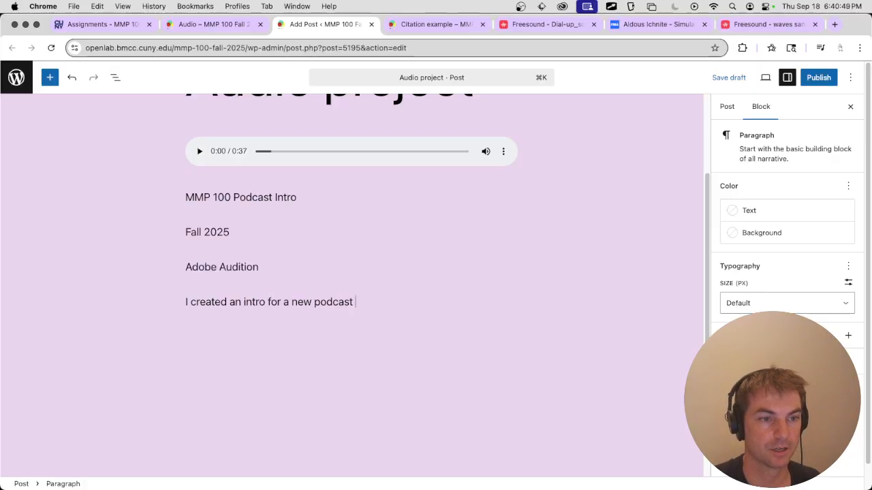
{"action": "type", "text": "covering MMP "}
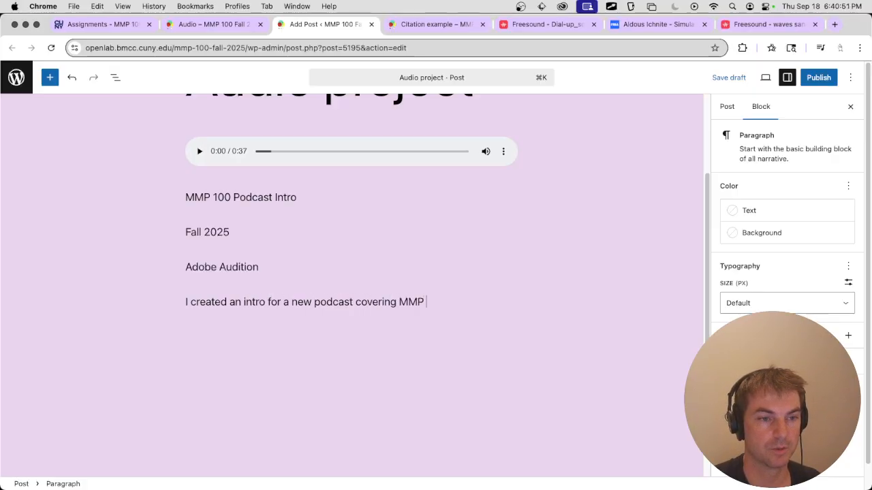
{"action": "type", "text": "100."}
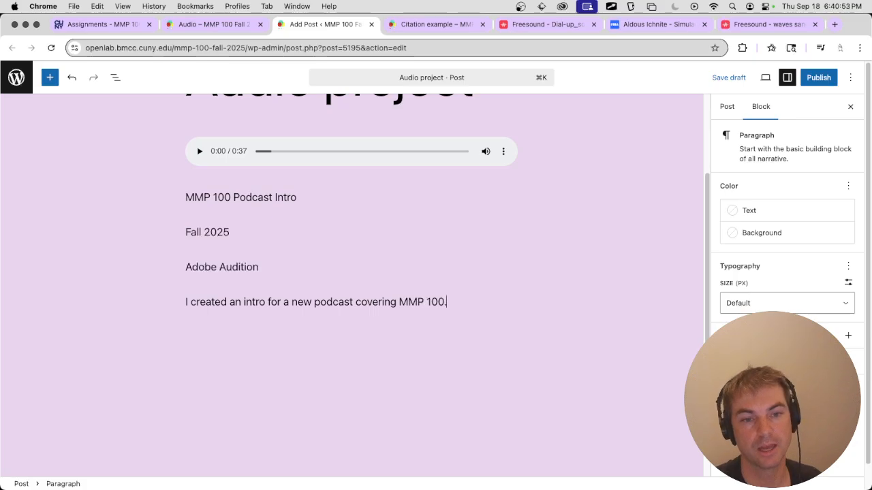
{"action": "key", "text": "Return"}
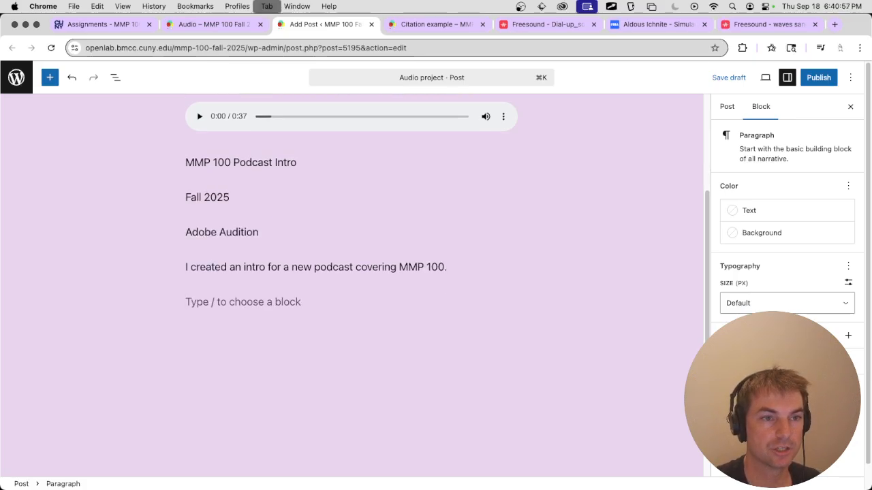
Examine the Citation example page for the required citation format and the parts of the example audio citation.
{"action": "key", "text": "ctrl+Tab"}
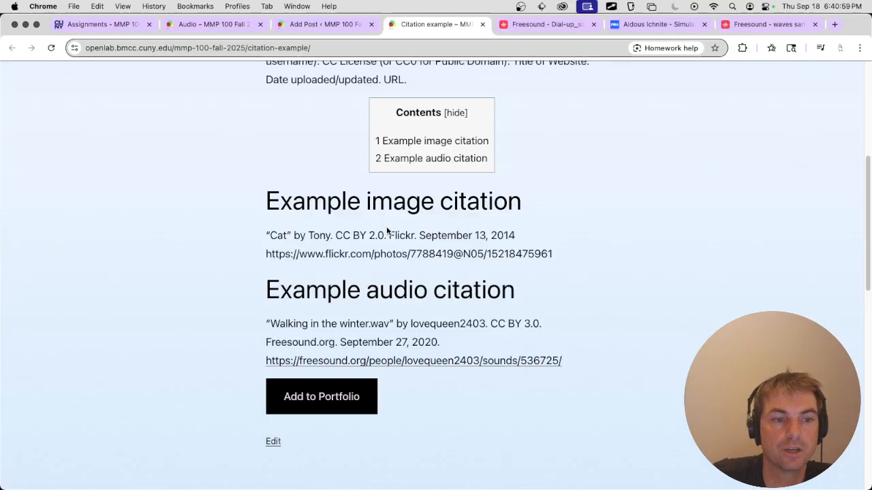
{"action": "scroll", "coordinate": [407, 214], "scroll_direction": "down", "scroll_amount": 1}
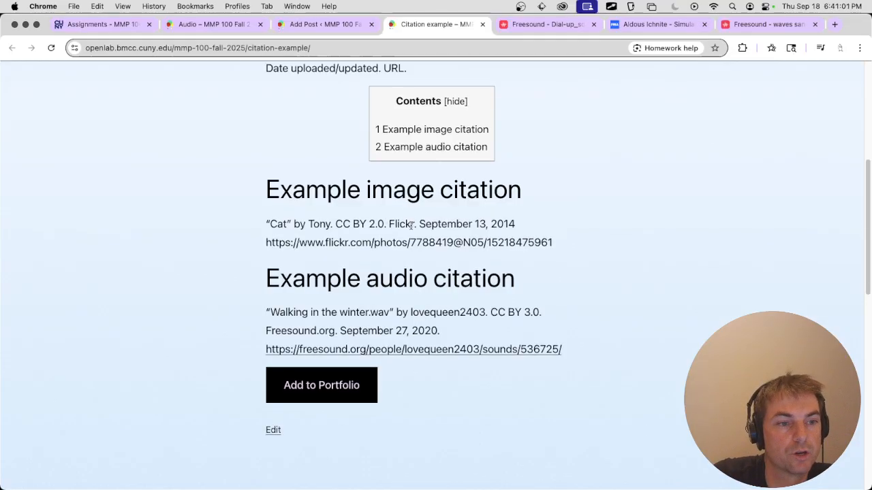
{"action": "left_click_drag", "start_coordinate": [266, 308], "coordinate": [542, 309]}
{"action": "left_click", "coordinate": [406, 307]}
{"action": "left_click", "coordinate": [494, 308]}
{"action": "left_click", "coordinate": [511, 310]}
{"action": "left_click_drag", "start_coordinate": [245, 326], "coordinate": [440, 327]}
{"action": "left_click", "coordinate": [349, 332]}
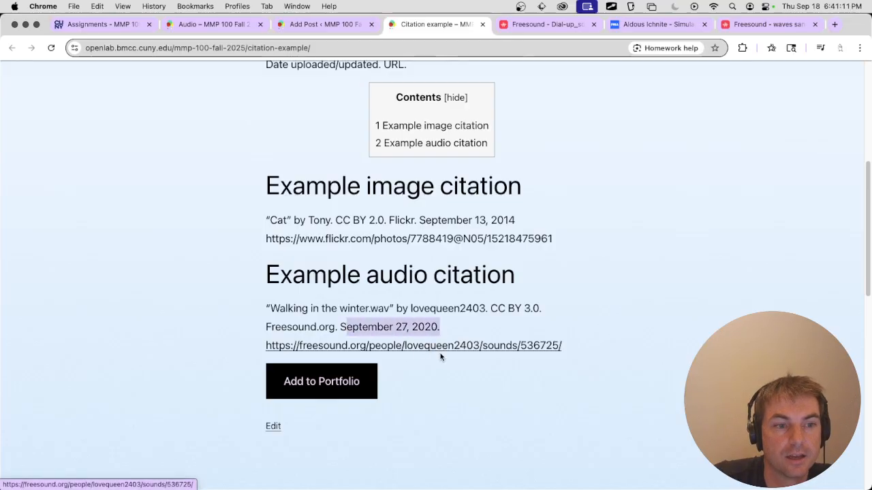
{"action": "scroll", "coordinate": [448, 342], "scroll_direction": "up", "scroll_amount": 2}
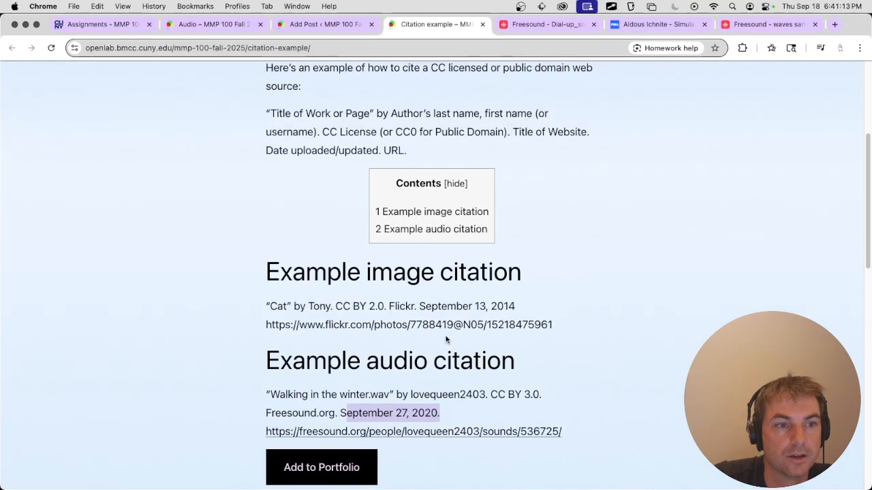
{"action": "scroll", "coordinate": [415, 417], "scroll_direction": "up", "scroll_amount": 2}
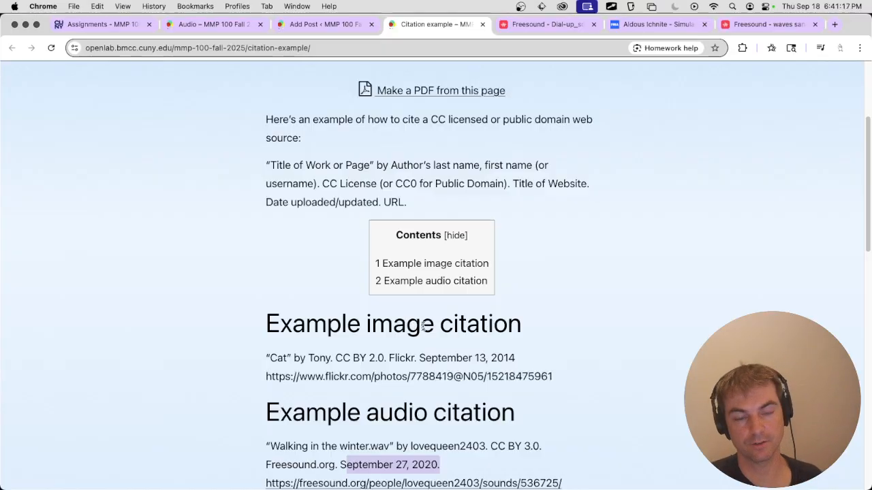
{"action": "scroll", "coordinate": [430, 309], "scroll_direction": "down", "scroll_amount": 2}
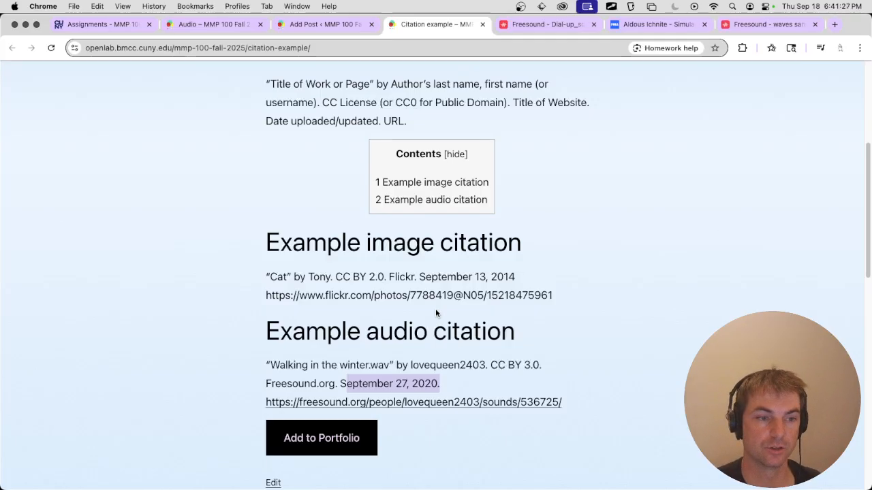
{"action": "scroll", "coordinate": [439, 299], "scroll_direction": "down", "scroll_amount": 3}
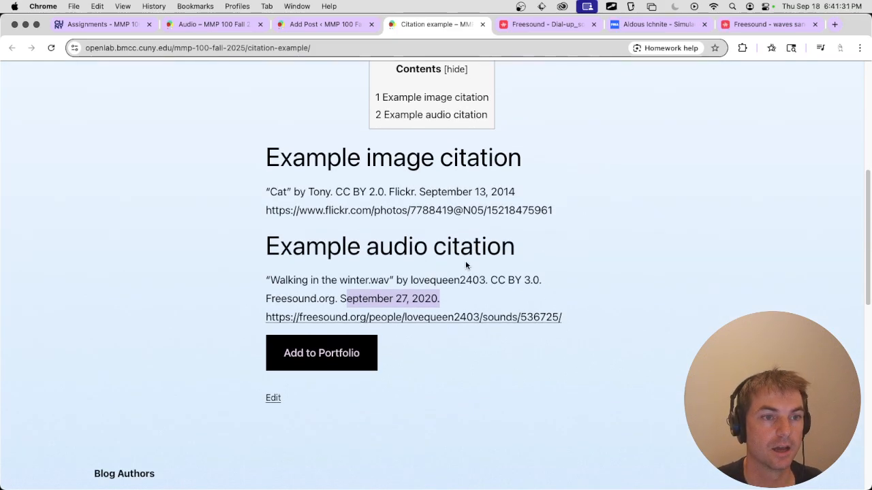
Return to the post, add "Sound sources" as a paragraph below the description, and start a new paragraph.
{"action": "key", "text": "ctrl+shift+Tab"}
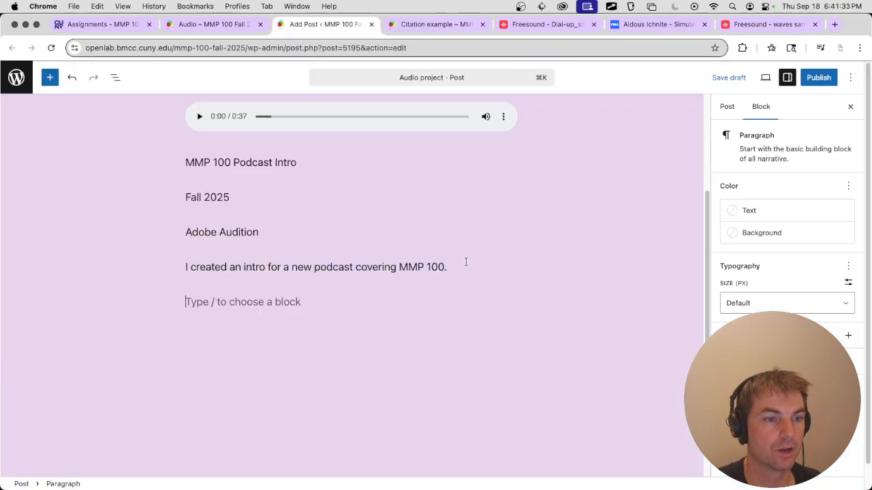
{"action": "type", "text": "Sound sources"}
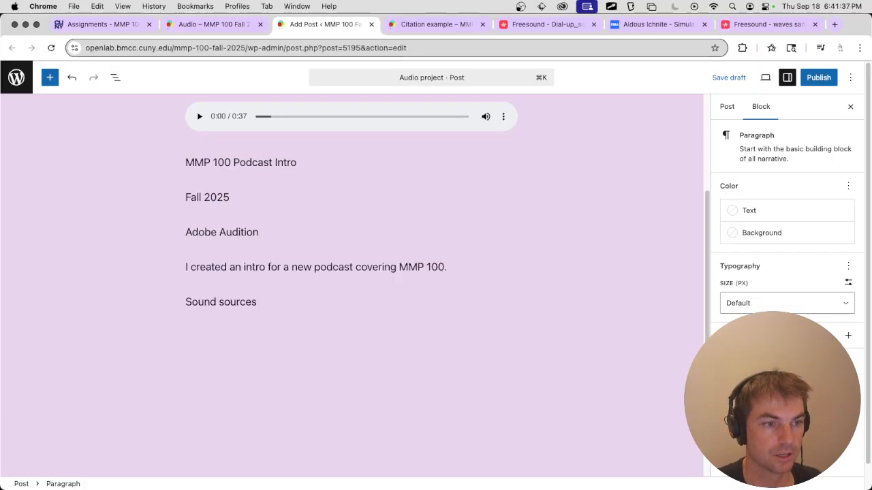
{"action": "key", "text": "Return"}
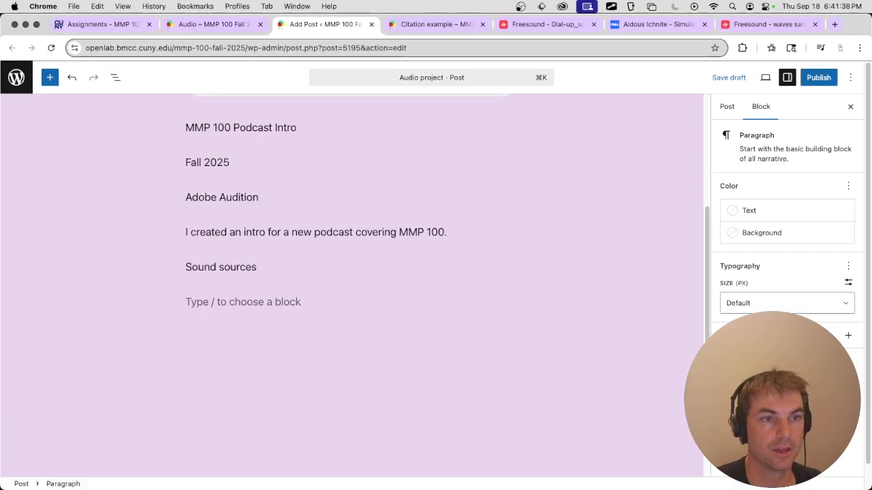
Copy the dial-up sound's title from its Freesound page and begin the citation with "Dial-up_sound.mp3.flac" in quotation marks followed by "by".
{"action": "left_click", "coordinate": [543, 25]}
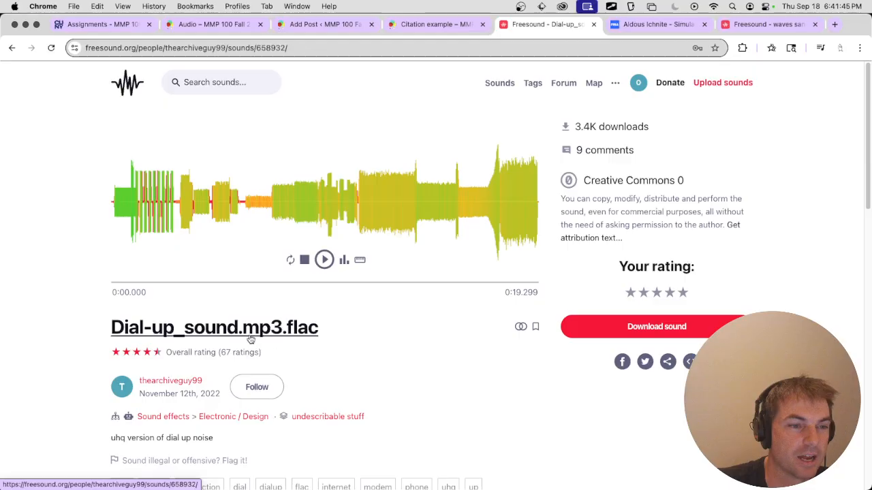
{"action": "scroll", "coordinate": [355, 331], "scroll_direction": "down", "scroll_amount": 1}
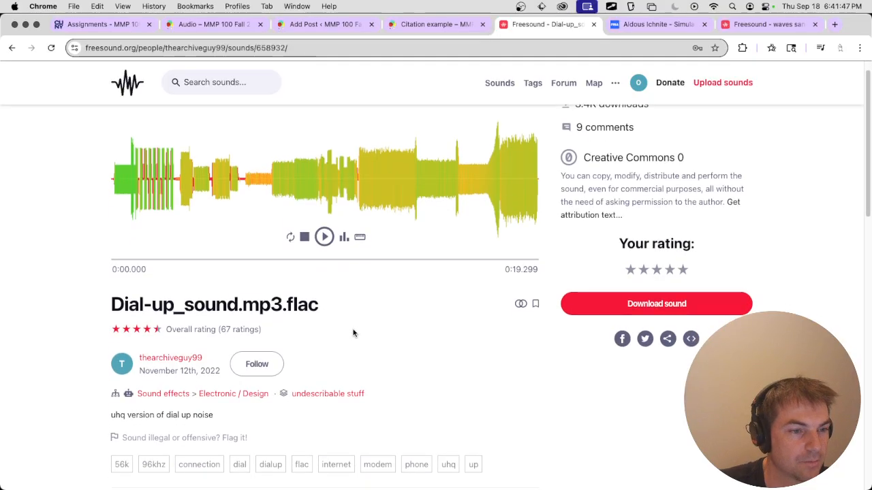
{"action": "left_click_drag", "start_coordinate": [346, 312], "coordinate": [109, 313]}
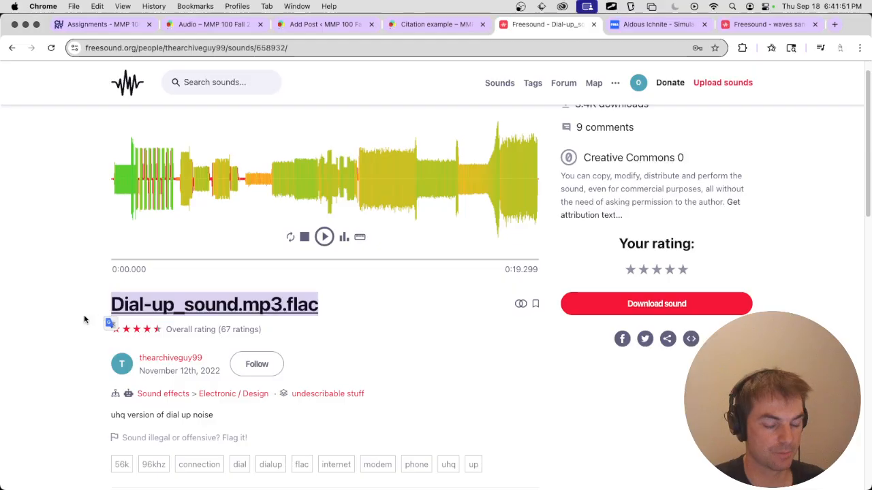
{"action": "scroll", "coordinate": [86, 317], "scroll_direction": "down", "scroll_amount": 5}
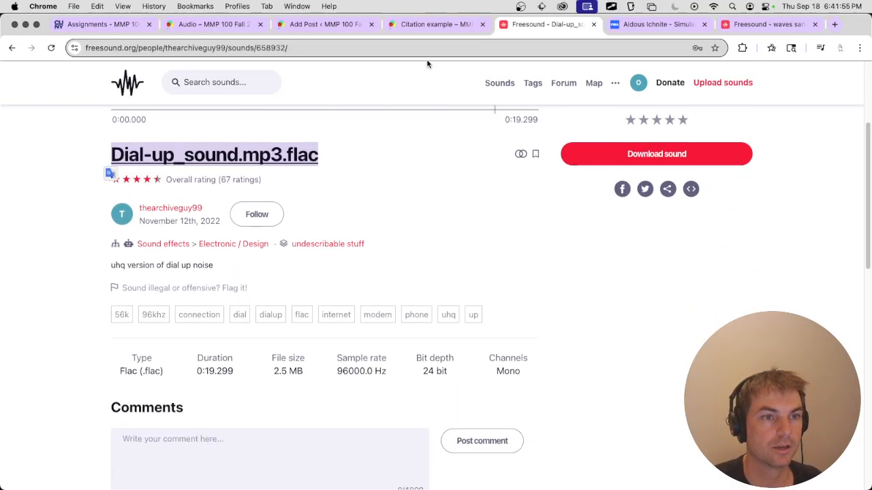
{"action": "left_click", "coordinate": [344, 30]}
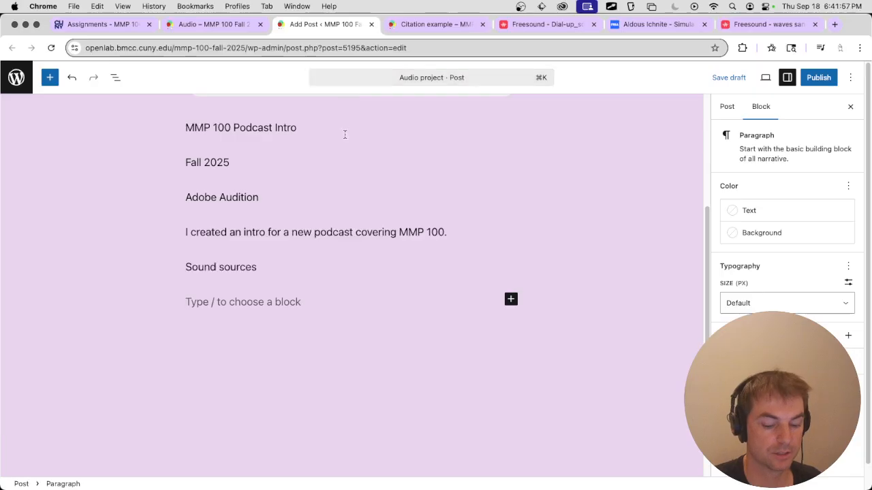
{"action": "left_click", "coordinate": [186, 300]}
{"action": "type", "text": "\"Dial-up_sound.mp3.flac"}
{"action": "type", "text": "\" b"}
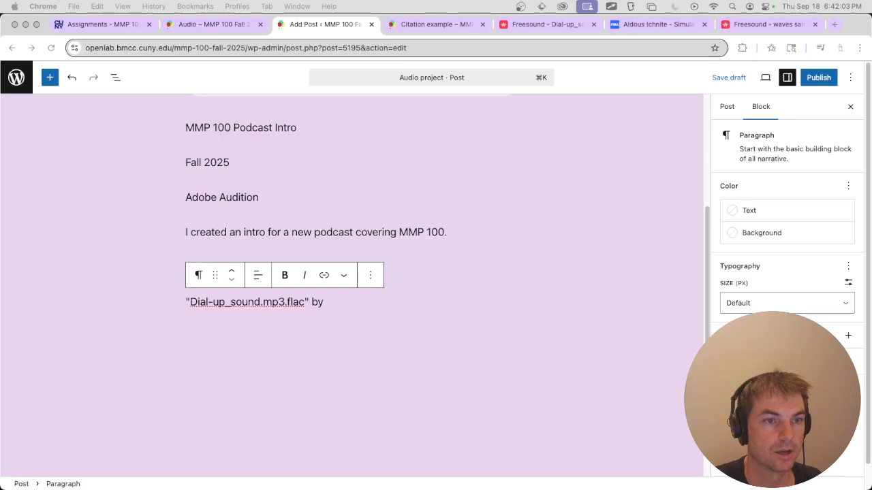
Copy the uploader's username from the dial-up sound's Freesound page and add it after "by" in the post's citation.
{"action": "key", "text": "ctrl+Tab"}
{"action": "key", "text": "ctrl+Tab"}
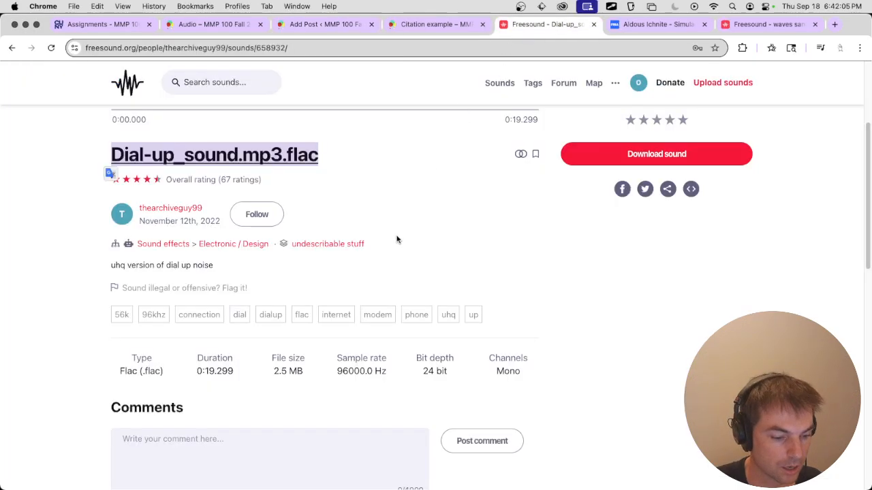
{"action": "scroll", "coordinate": [297, 302], "scroll_direction": "up", "scroll_amount": 3}
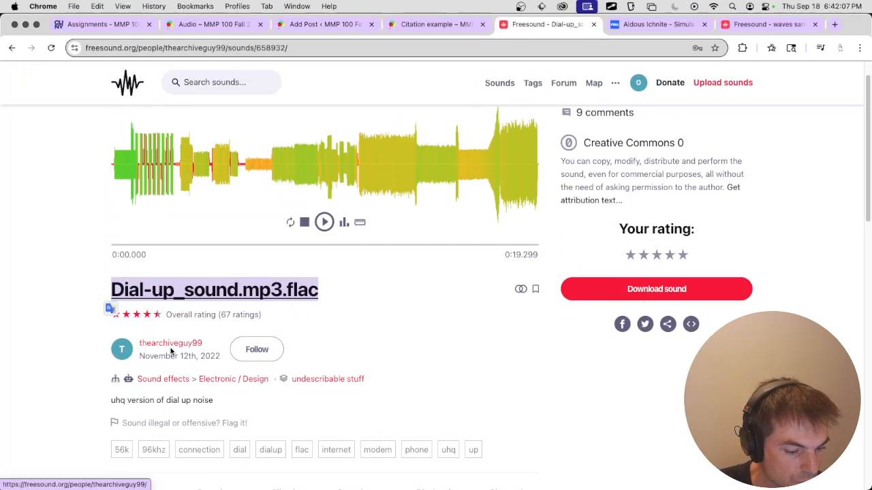
{"action": "scroll", "coordinate": [197, 345], "scroll_direction": "up", "scroll_amount": 1}
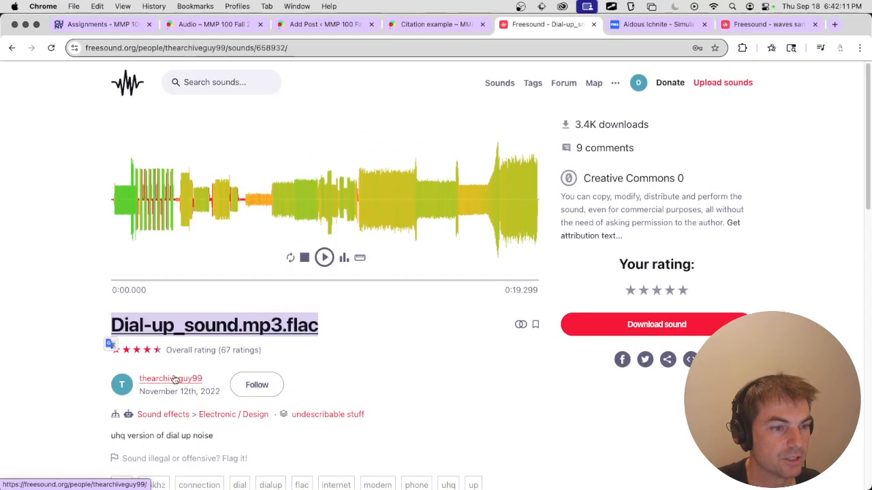
{"action": "scroll", "coordinate": [197, 378], "scroll_direction": "down", "scroll_amount": 1}
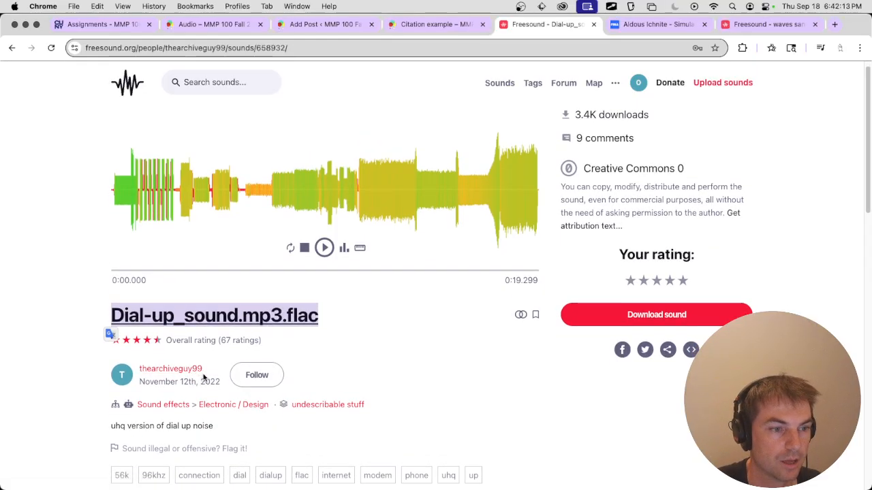
{"action": "scroll", "coordinate": [203, 376], "scroll_direction": "down", "scroll_amount": 1}
{"action": "left_click_drag", "start_coordinate": [212, 332], "coordinate": [136, 331]}
{"action": "key", "text": "super+c"}
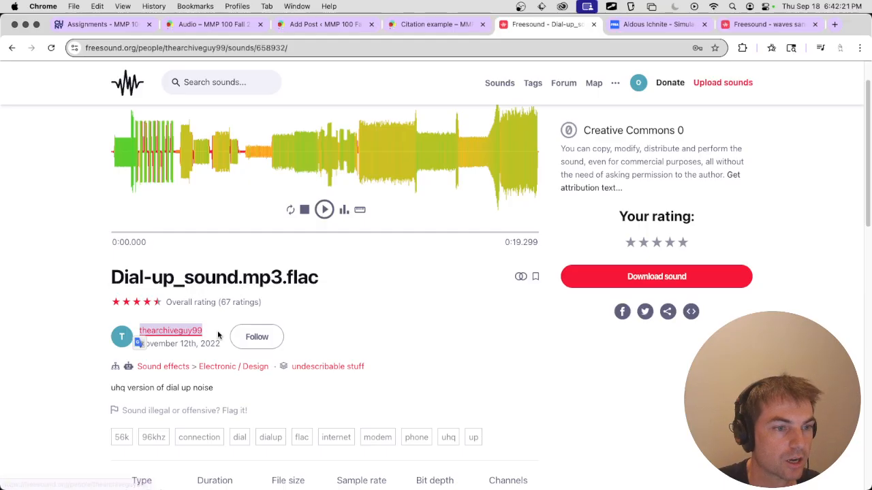
{"action": "left_click", "coordinate": [438, 27]}
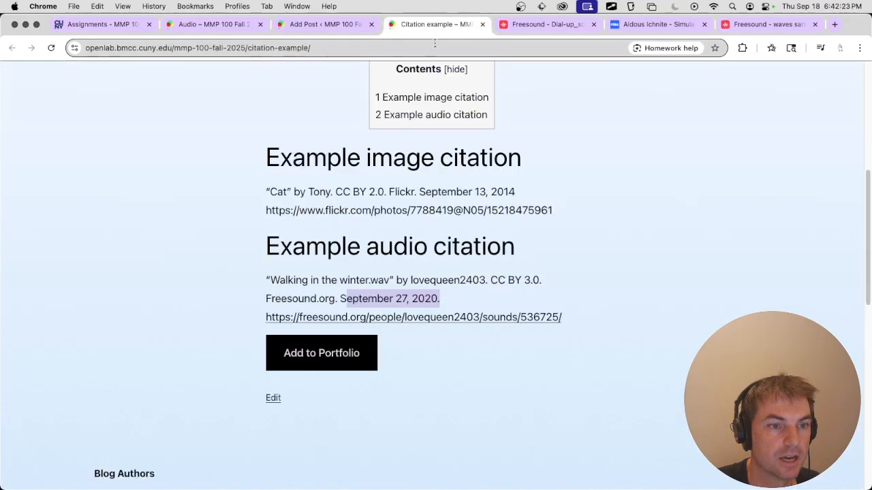
{"action": "left_click", "coordinate": [351, 28]}
{"action": "key", "text": "super+v"}
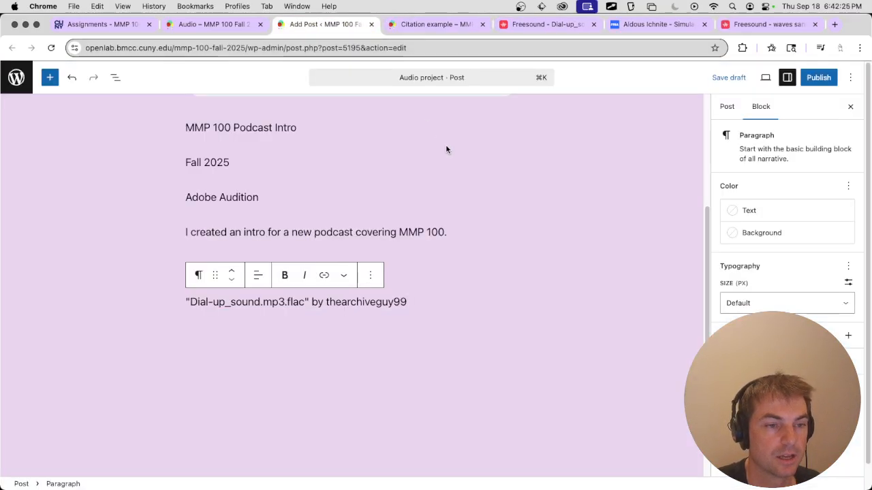
Put a period after the username and add "Freesound.org." as the website in the dial-up sound citation.
{"action": "type", "text": ". "}
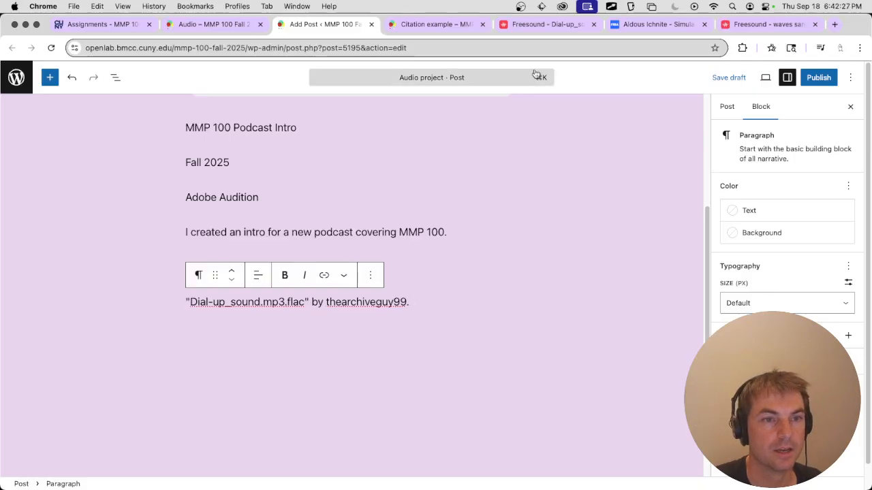
{"action": "type", "text": "Free"}
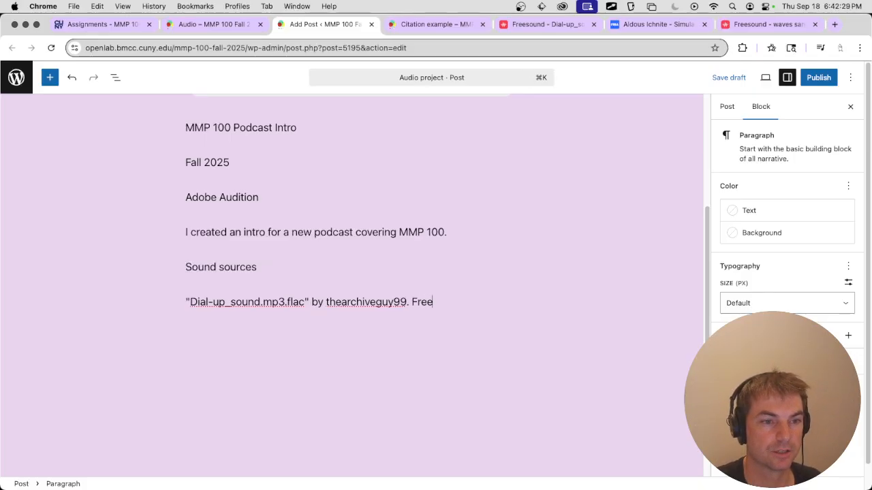
{"action": "type", "text": "sound.org."}
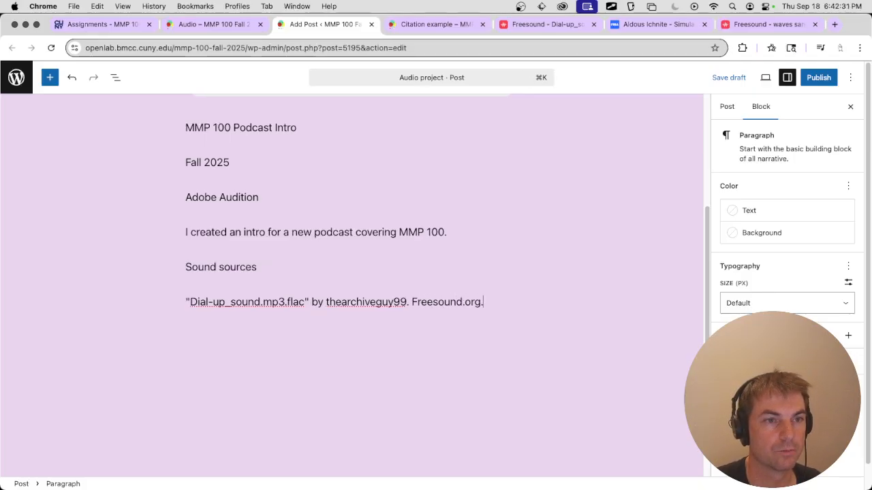
Check the citation example and the dial-up sound's license, and insert "Creative Commons 0." before "Freesound.org." in the post's citation.
{"action": "left_click", "coordinate": [439, 26]}
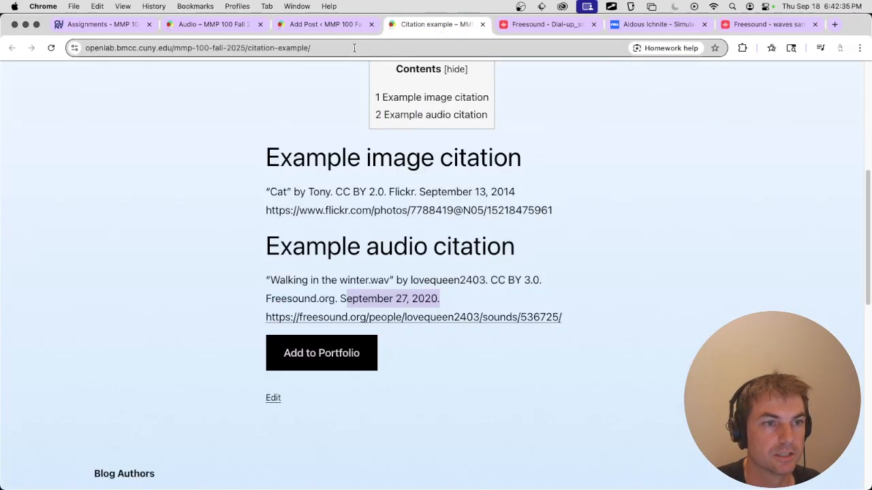
{"action": "left_click", "coordinate": [341, 30]}
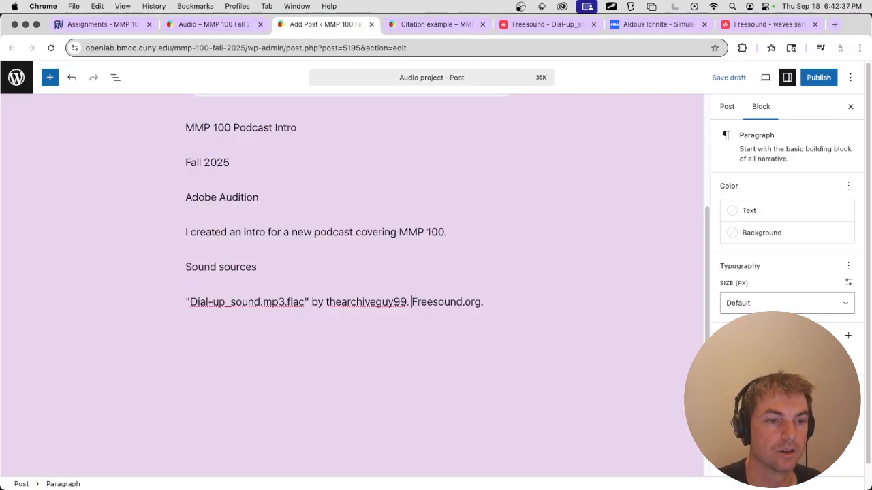
{"action": "left_click", "coordinate": [545, 24]}
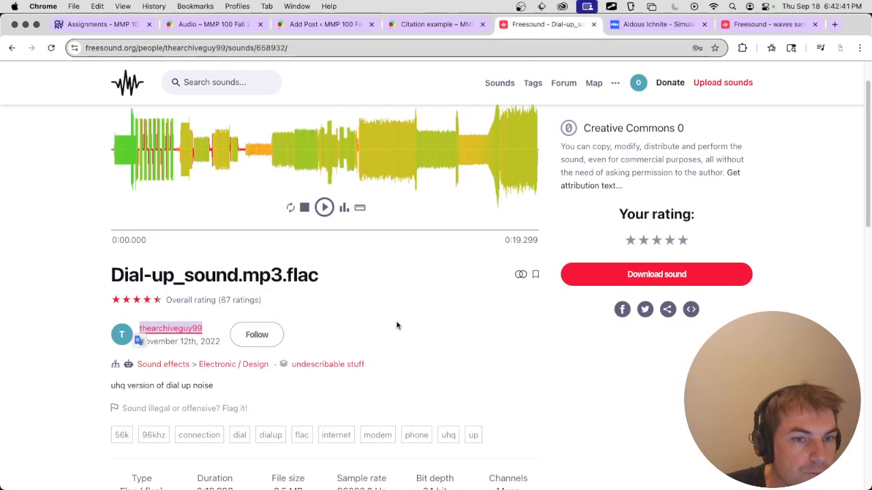
{"action": "scroll", "coordinate": [397, 325], "scroll_direction": "up", "scroll_amount": 1}
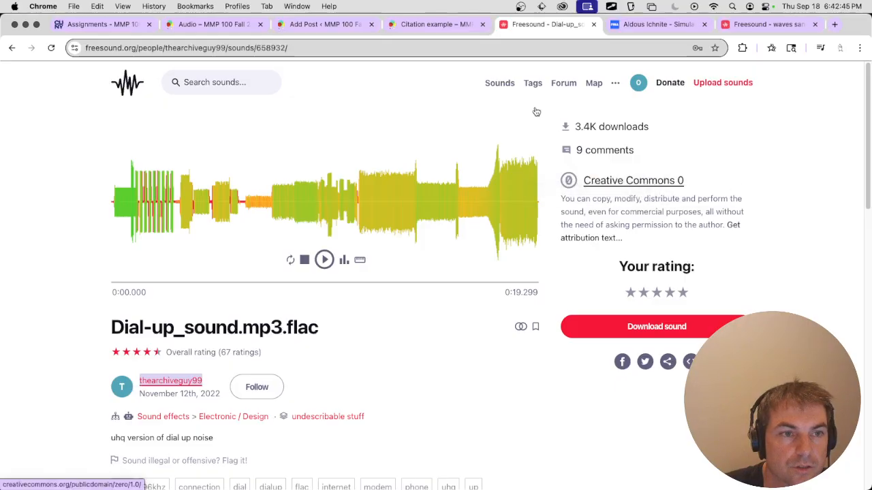
{"action": "left_click", "coordinate": [447, 26]}
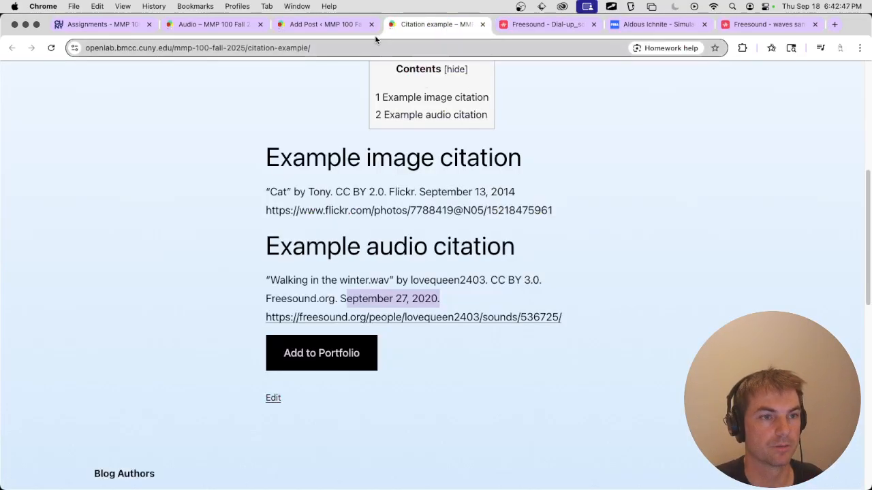
{"action": "left_click", "coordinate": [344, 25]}
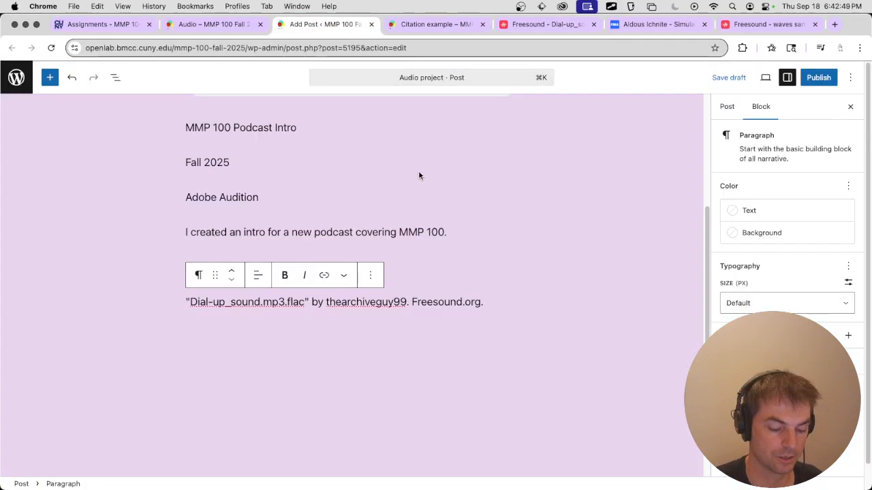
{"action": "type", "text": "Creative Commons "}
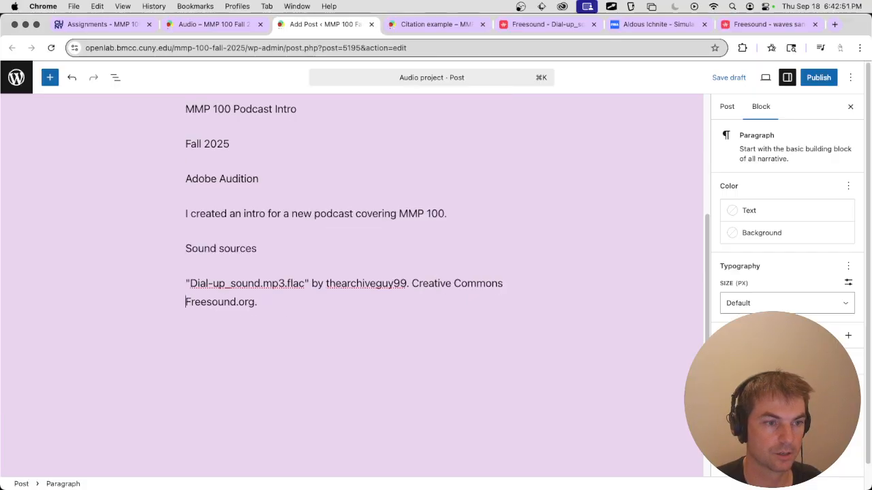
{"action": "type", "text": "0."}
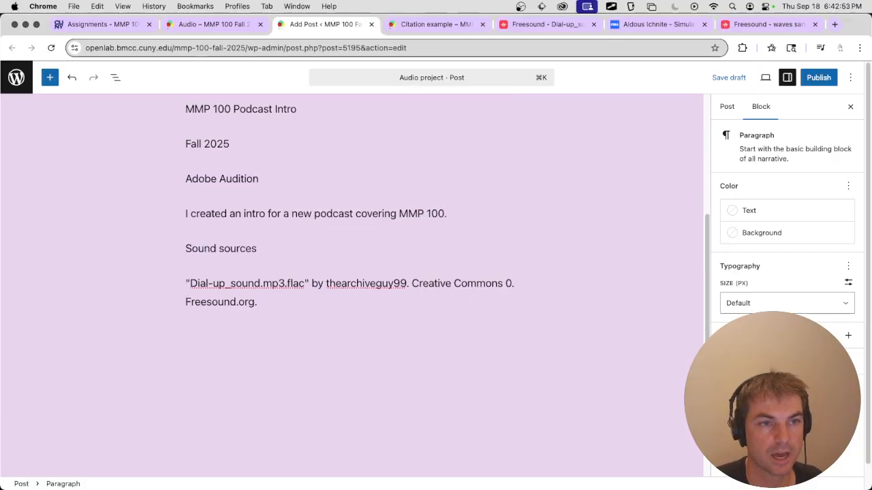
Copy the address of the CC0 1.0 deed from the dial-up sound's license link and link "Creative Commons 0" in the citation to it.
{"action": "left_click", "coordinate": [552, 24]}
{"action": "left_click", "coordinate": [637, 176]}
{"action": "left_click", "coordinate": [450, 49]}
{"action": "key", "text": "ctrl+c"}
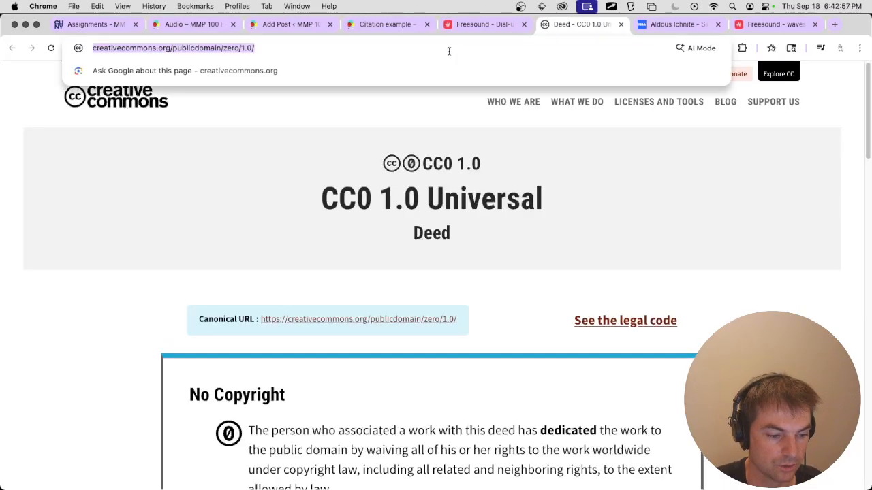
{"action": "key", "text": "super+w"}
{"action": "left_click", "coordinate": [296, 27]}
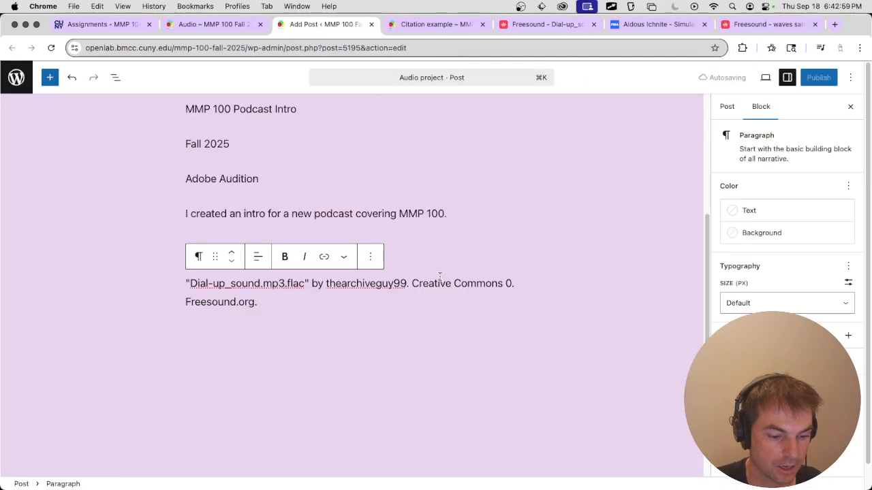
{"action": "left_click_drag", "start_coordinate": [411, 283], "coordinate": [508, 283]}
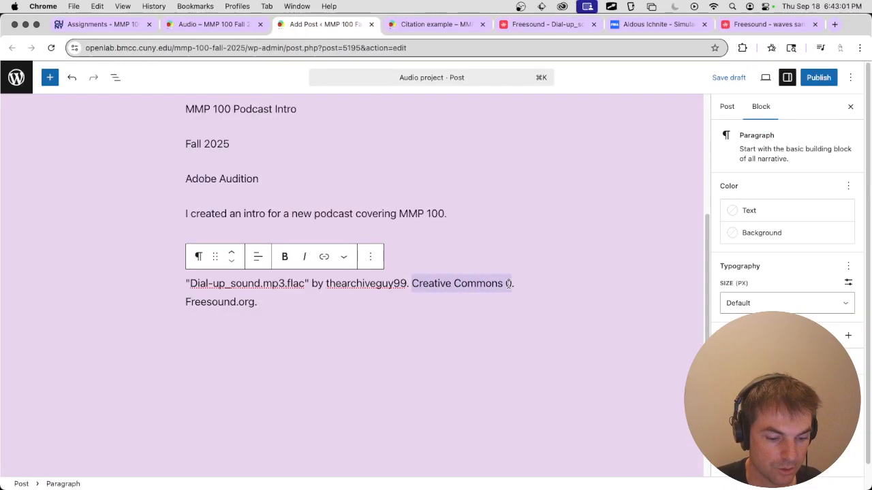
{"action": "left_click", "coordinate": [324, 256]}
{"action": "key", "text": "ctrl+v"}
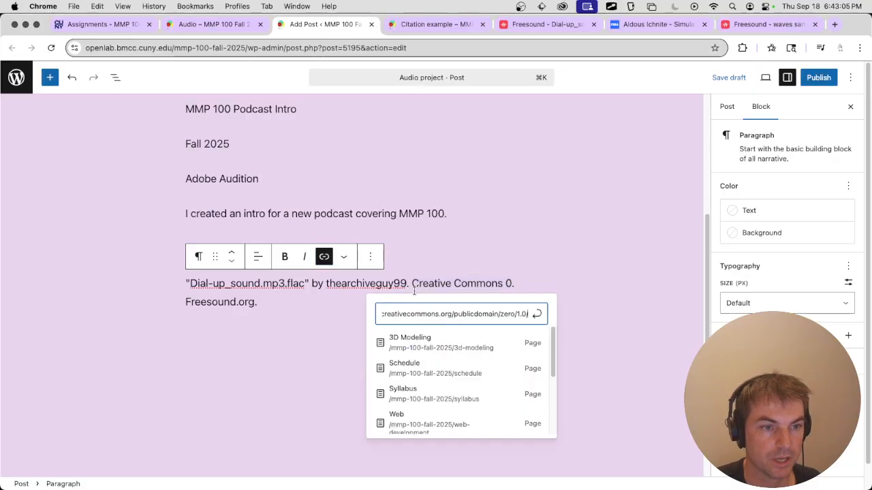
{"action": "key", "text": "Return"}
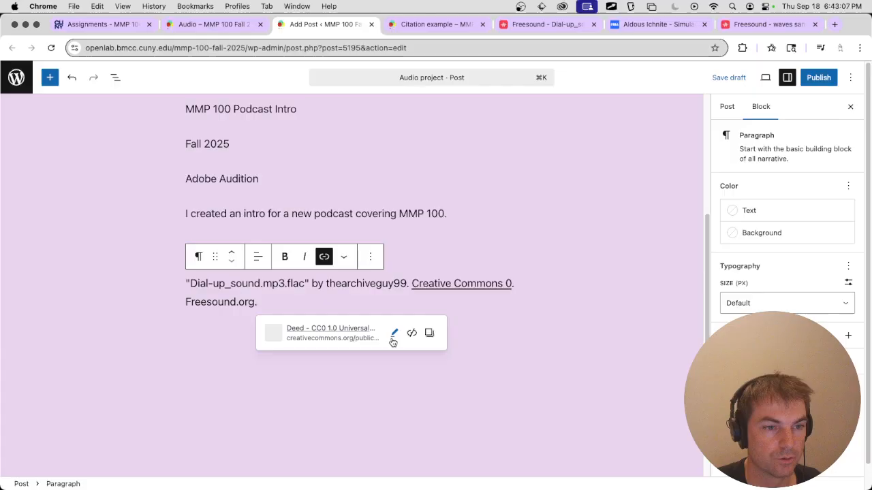
Set the "Creative Commons 0" link to open in a new tab and save the link settings.
{"action": "left_click", "coordinate": [394, 333]}
{"action": "left_click", "coordinate": [291, 437]}
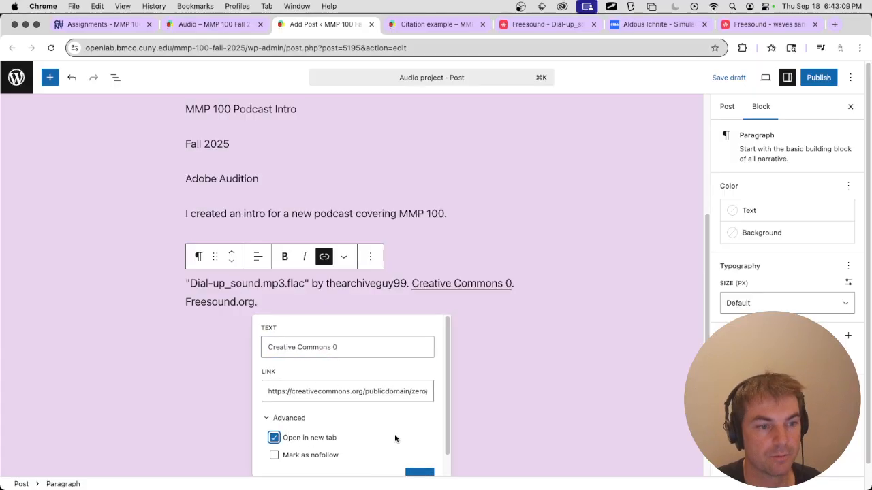
{"action": "scroll", "coordinate": [447, 449], "scroll_direction": "down", "scroll_amount": 1}
{"action": "left_click", "coordinate": [418, 457]}
{"action": "left_click", "coordinate": [413, 312]}
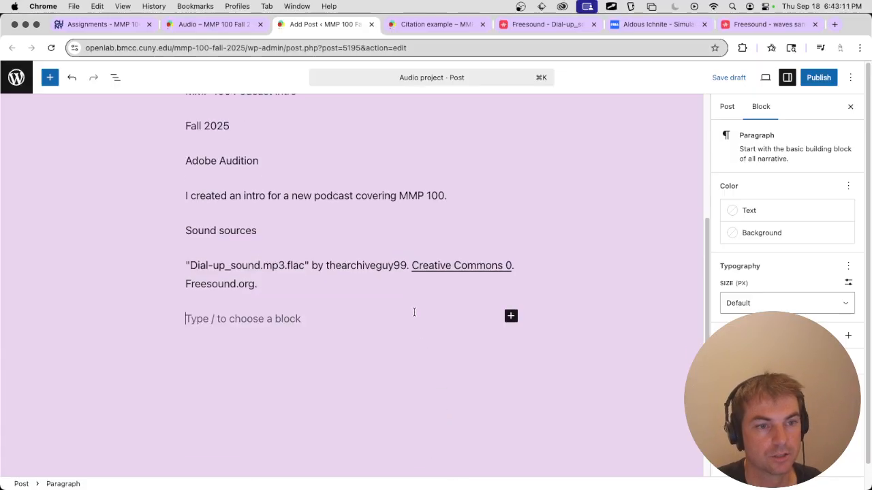
Copy the upload date from the dial-up sound's Freesound page and add "November 12th, 2022." at the end of the citation.
{"action": "left_click", "coordinate": [399, 279]}
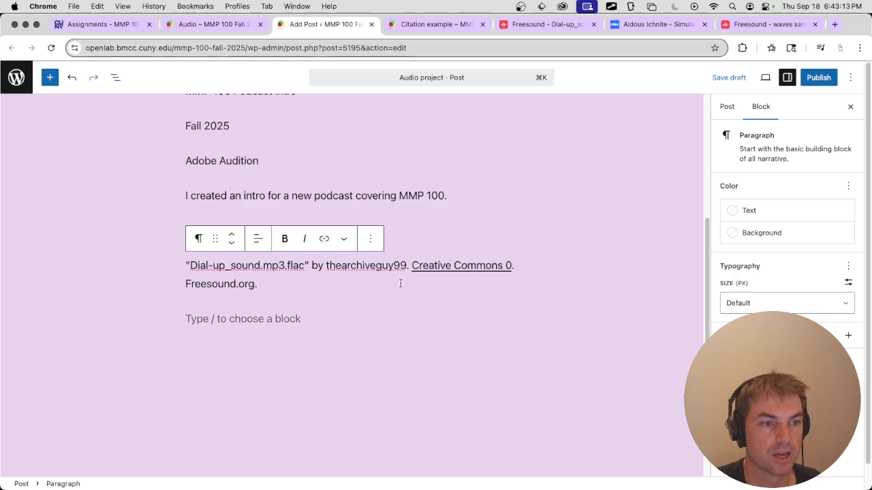
{"action": "left_click", "coordinate": [533, 26]}
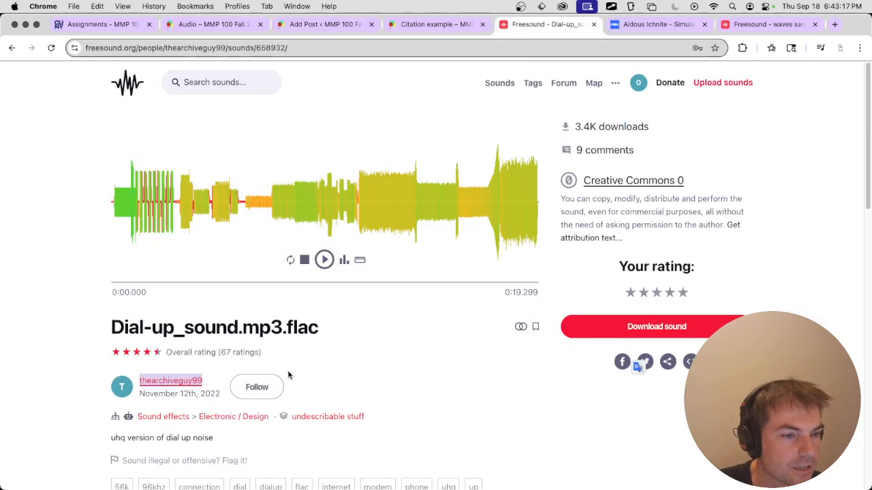
{"action": "scroll", "coordinate": [280, 380], "scroll_direction": "down", "scroll_amount": 1}
{"action": "left_click_drag", "start_coordinate": [222, 398], "coordinate": [155, 402]}
{"action": "key", "text": "super+c"}
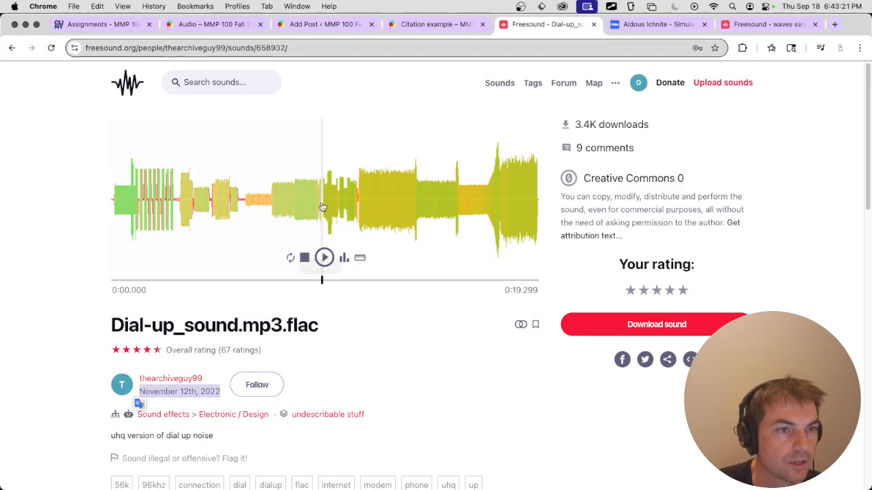
{"action": "left_click", "coordinate": [331, 27]}
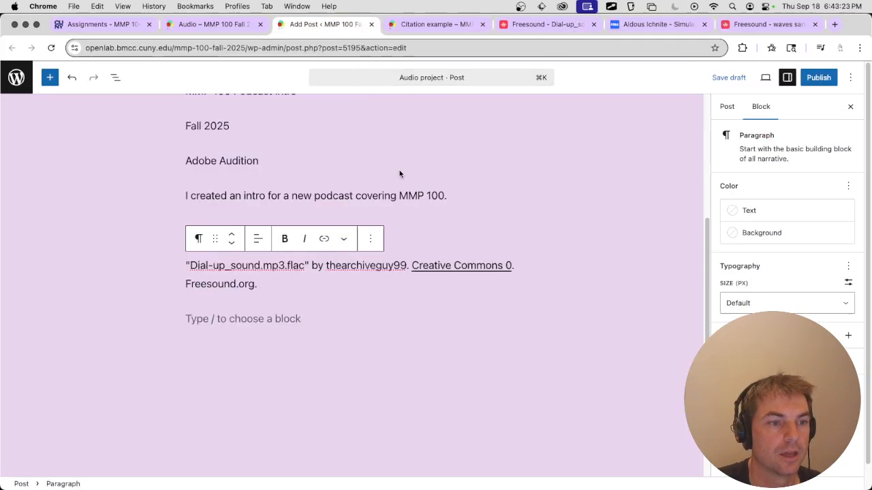
{"action": "key", "text": "super+v"}
{"action": "type", "text": "."}
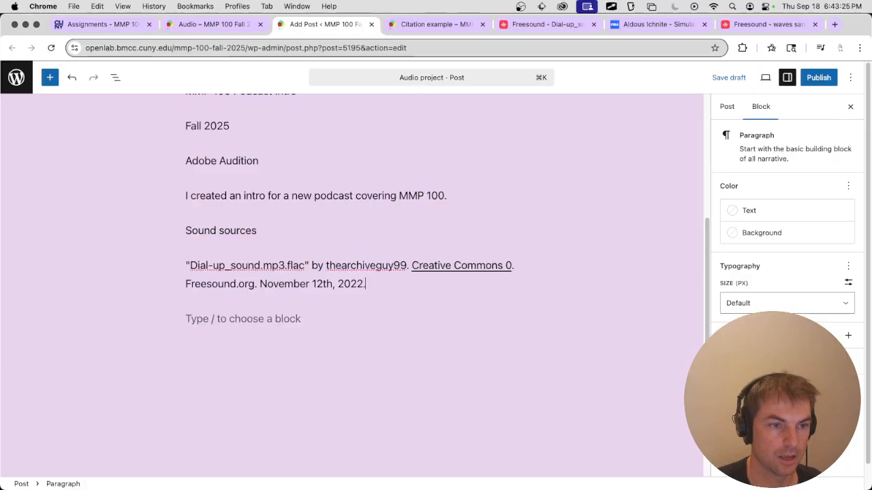
Copy the dial-up sound's Freesound page address and paste it at the end of its citation in the post.
{"action": "left_click", "coordinate": [545, 24]}
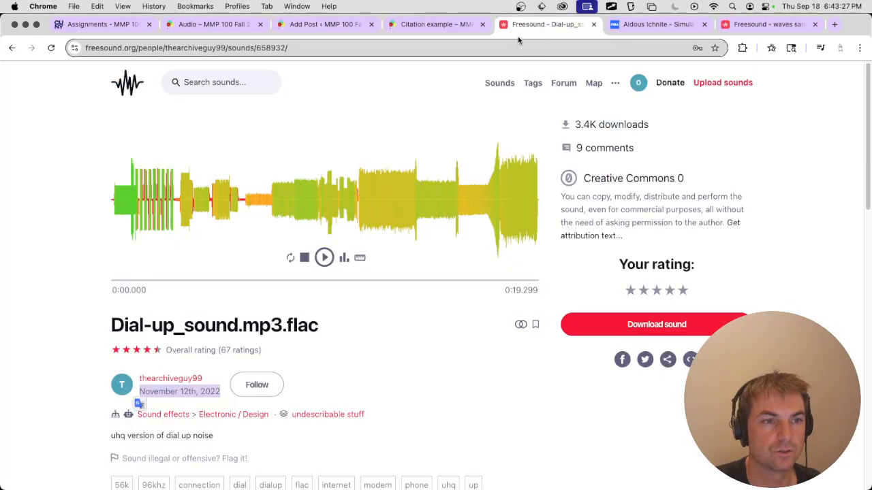
{"action": "left_click", "coordinate": [458, 48]}
{"action": "key", "text": "super+c"}
{"action": "left_click", "coordinate": [354, 27]}
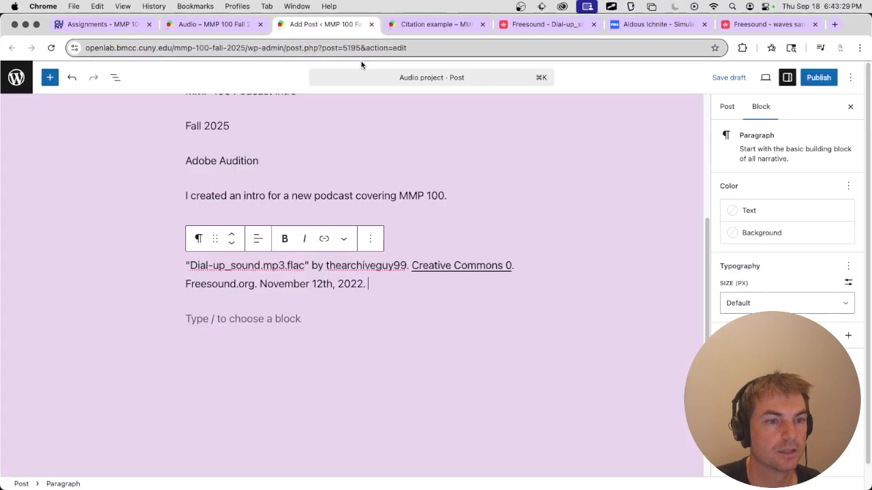
{"action": "key", "text": "super+v"}
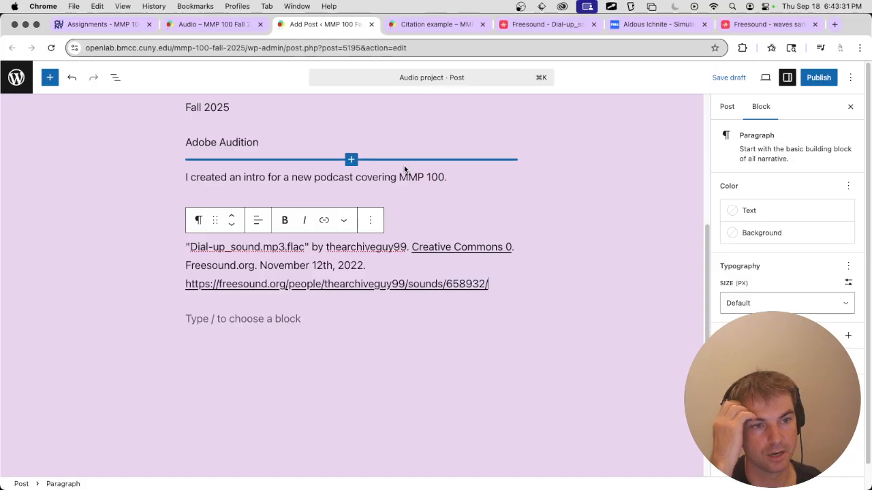
Copy the track title from the Free Music Archive page and start a second citation paragraph with "Simulacrum of Effort" in quotation marks followed by "by".
{"action": "key", "text": "Down"}
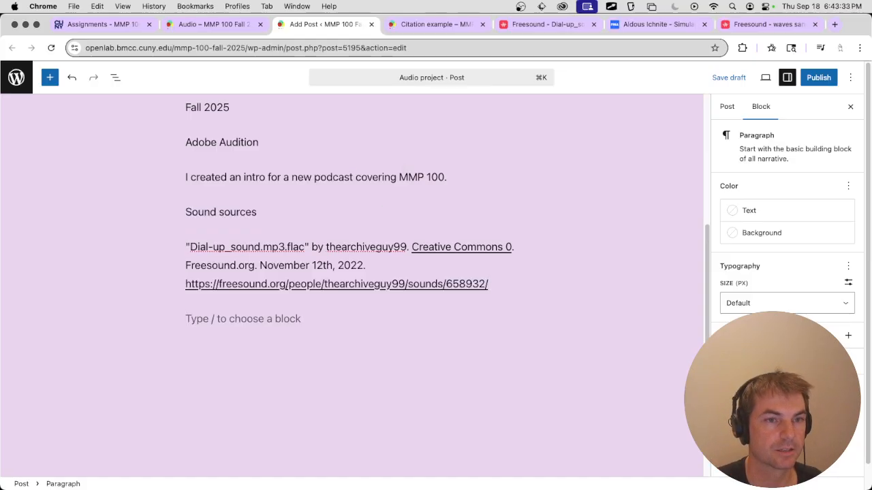
{"action": "left_click", "coordinate": [657, 24]}
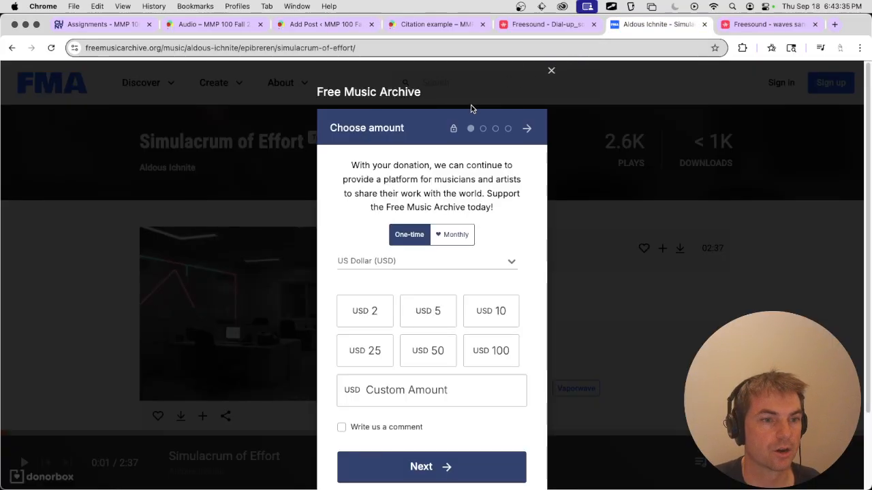
{"action": "left_click", "coordinate": [551, 72]}
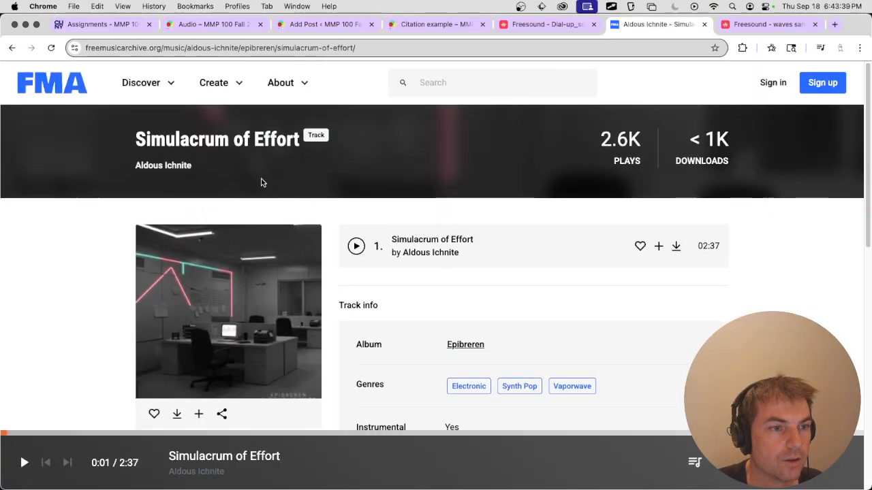
{"action": "left_click_drag", "start_coordinate": [298, 143], "coordinate": [134, 141]}
{"action": "key", "text": "super+c"}
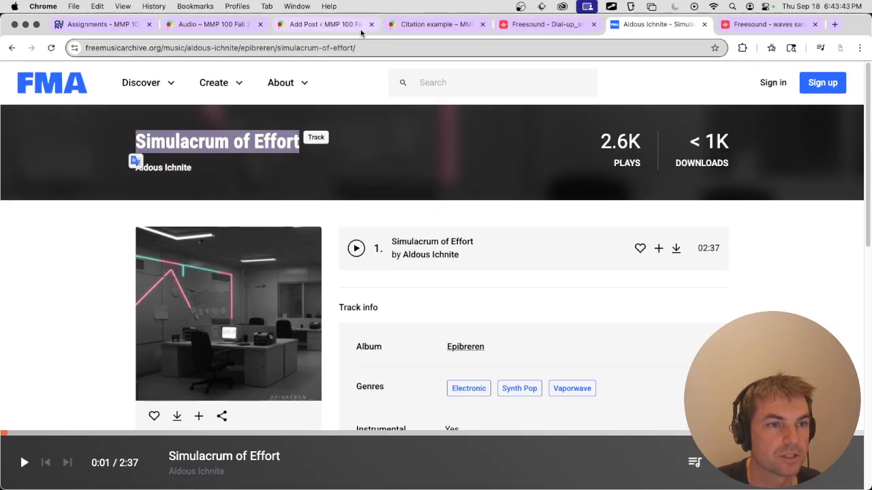
{"action": "left_click", "coordinate": [328, 26]}
{"action": "type", "text": "\""}
{"action": "key", "text": "super+v"}
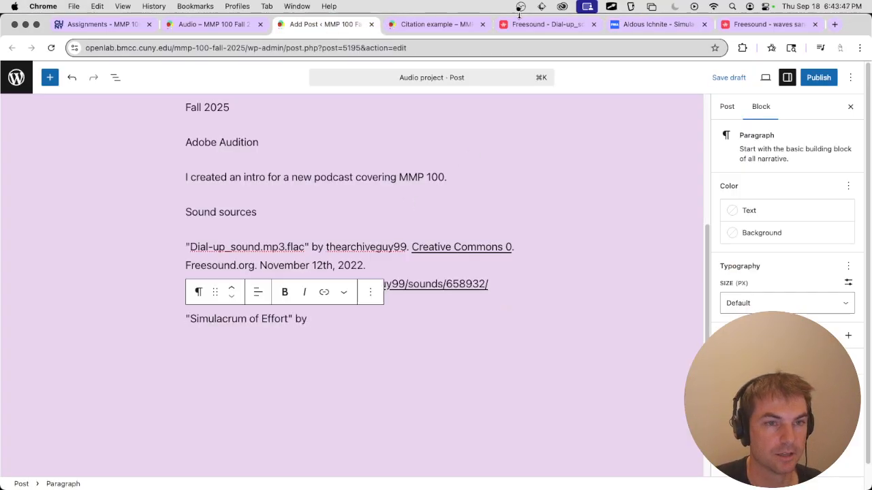
Copy the artist's name from the Free Music Archive track page and add it with a period after "by" in the second citation.
{"action": "left_click", "coordinate": [655, 24]}
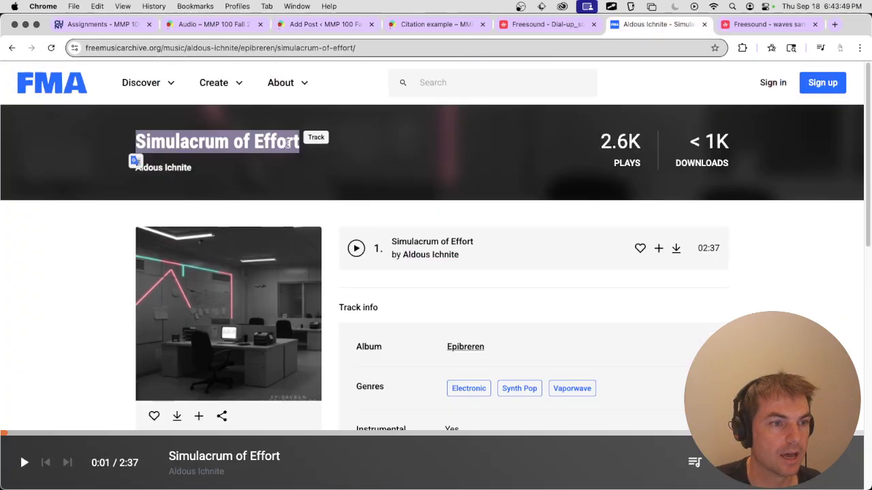
{"action": "left_click_drag", "start_coordinate": [185, 173], "coordinate": [139, 172]}
{"action": "left_click_drag", "start_coordinate": [212, 175], "coordinate": [137, 172]}
{"action": "key", "text": "super+c"}
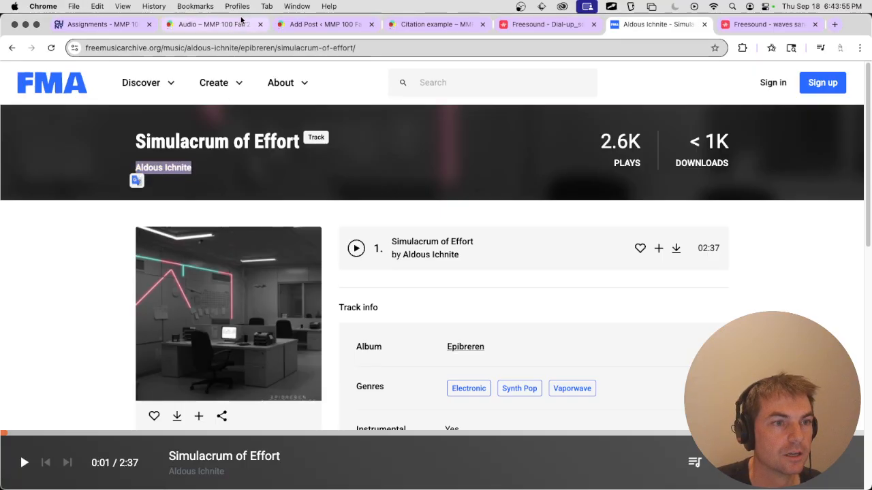
{"action": "left_click", "coordinate": [280, 25]}
{"action": "key", "text": "super+v"}
{"action": "type", "text": "."}
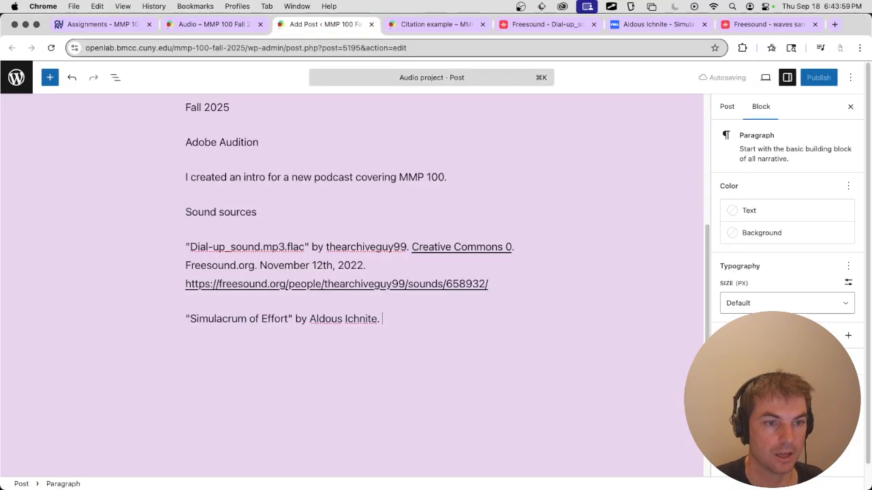
Copy the linked license name from the Free Music Archive track page and add "Attribution-NonCommercial 4.0 International License." to the second citation.
{"action": "left_click", "coordinate": [638, 25]}
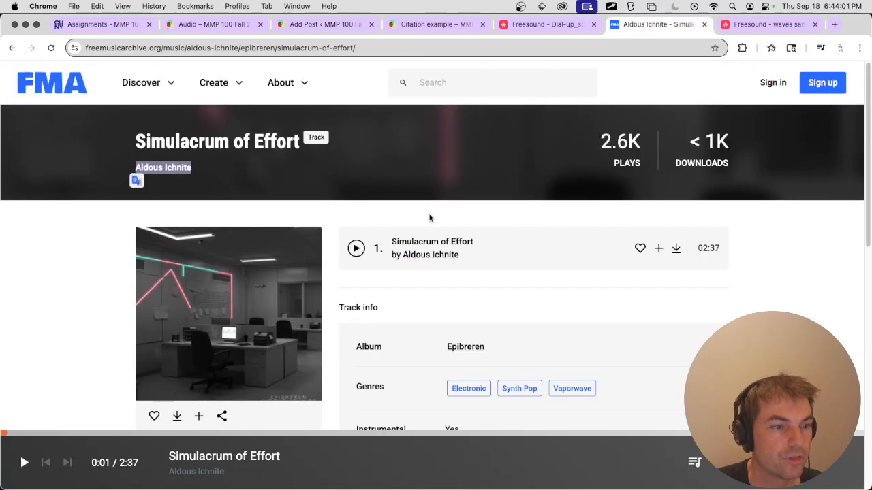
{"action": "scroll", "coordinate": [429, 218], "scroll_direction": "down", "scroll_amount": 5}
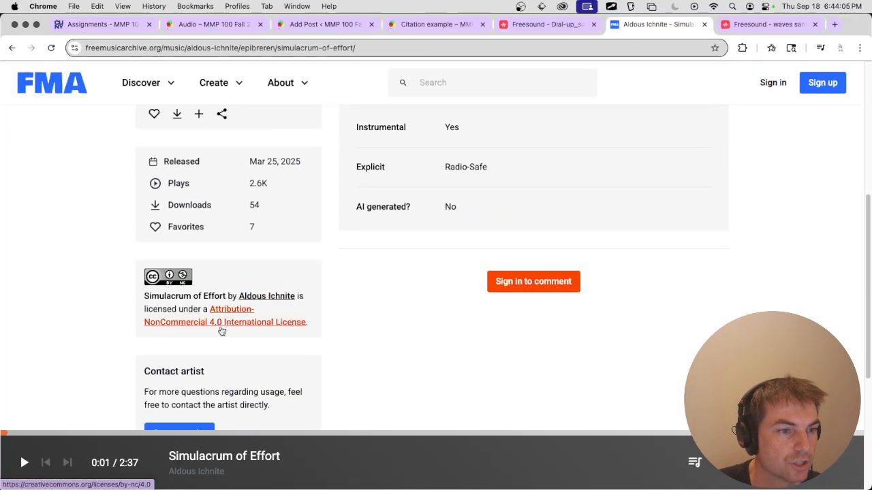
{"action": "left_click_drag", "start_coordinate": [307, 321], "coordinate": [210, 309]}
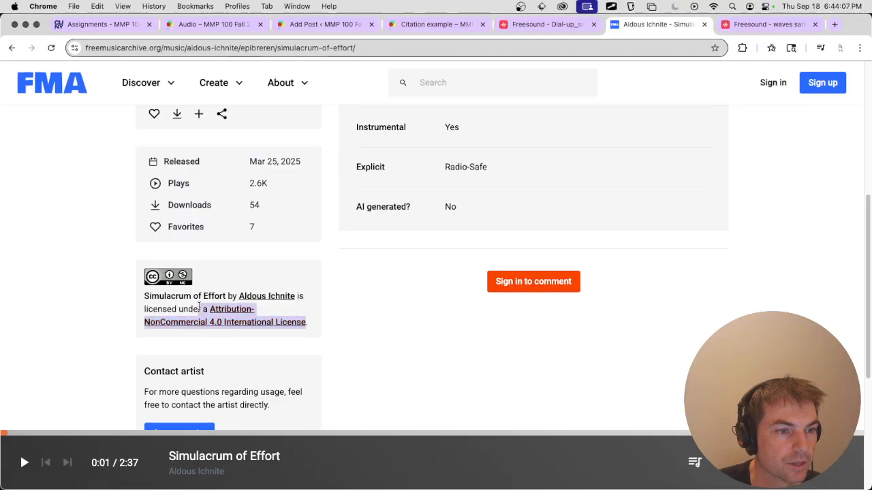
{"action": "key", "text": "super+c"}
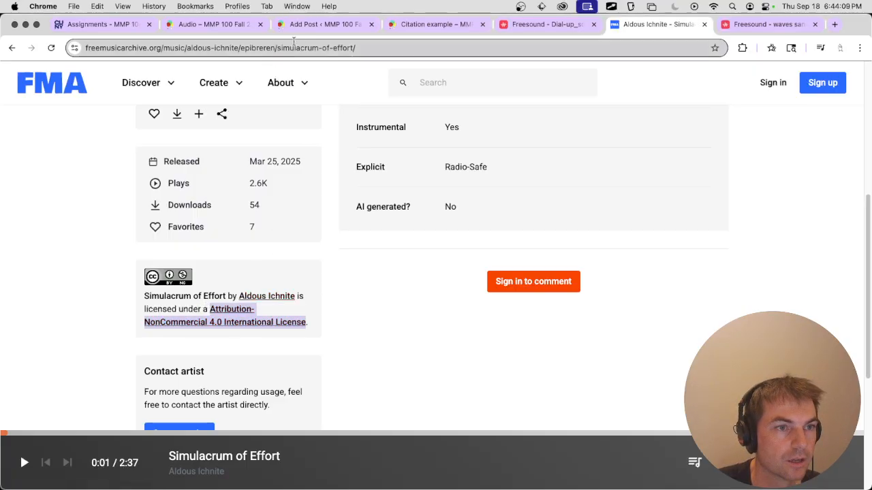
{"action": "left_click", "coordinate": [316, 25]}
{"action": "key", "text": "super+v"}
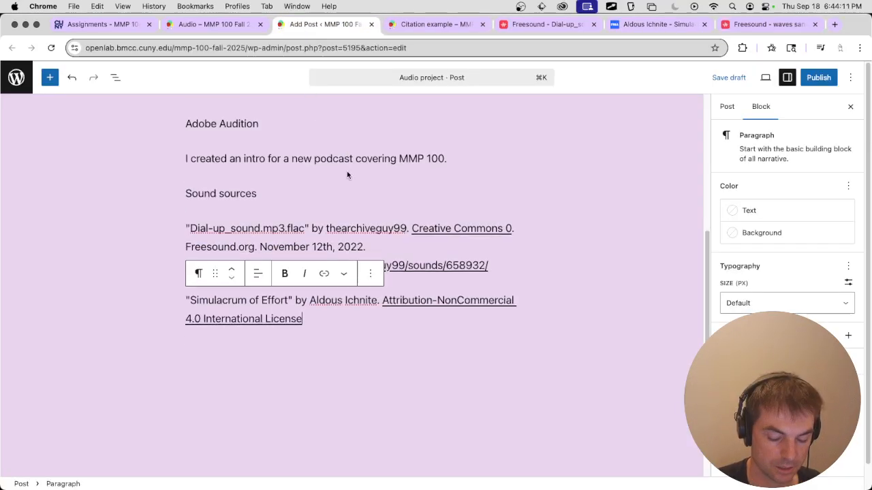
{"action": "type", "text": "."}
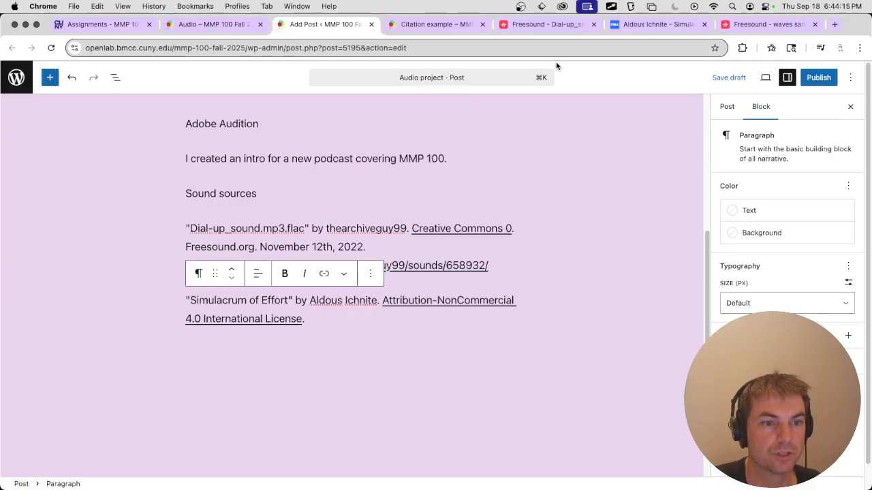
Copy the track's release date from its Free Music Archive page and add "Free Music Archive. Mar 25, 2025." to the second citation.
{"action": "left_click", "coordinate": [615, 29]}
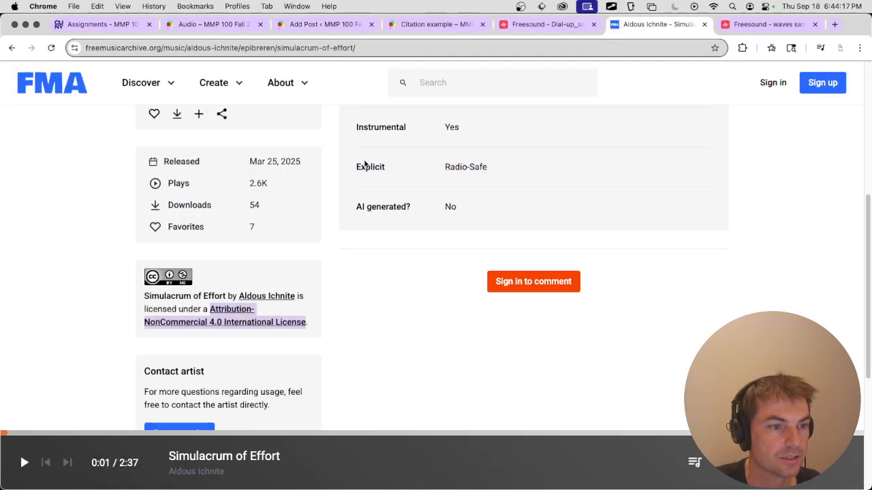
{"action": "scroll", "coordinate": [286, 241], "scroll_direction": "up", "scroll_amount": 1}
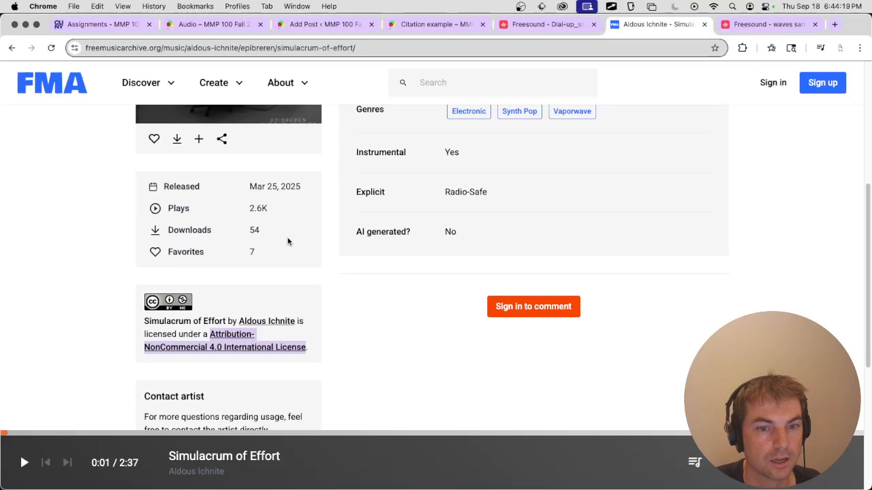
{"action": "scroll", "coordinate": [289, 242], "scroll_direction": "up", "scroll_amount": 5}
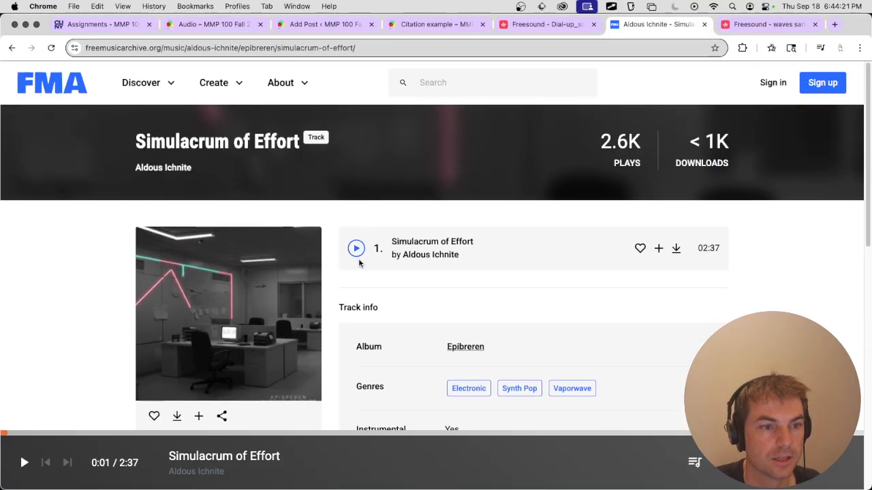
{"action": "scroll", "coordinate": [383, 272], "scroll_direction": "down", "scroll_amount": 6}
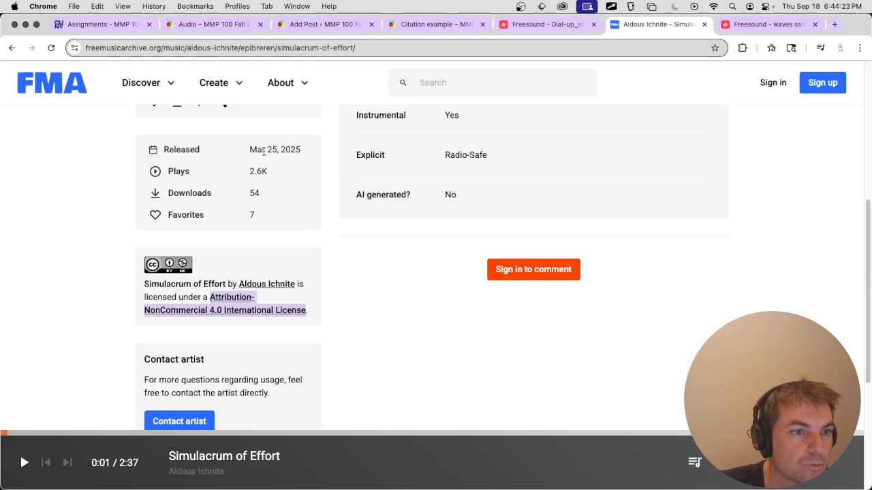
{"action": "left_click_drag", "start_coordinate": [250, 149], "coordinate": [302, 152]}
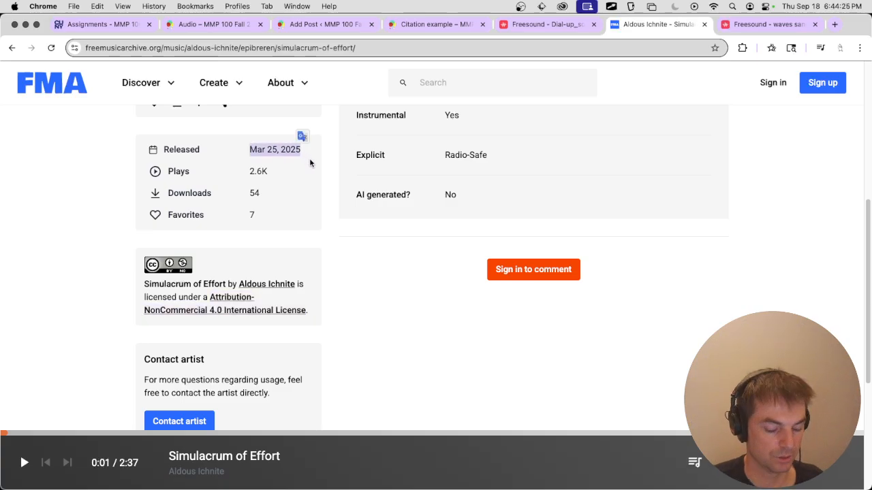
{"action": "key", "text": "super+c"}
{"action": "left_click", "coordinate": [340, 27]}
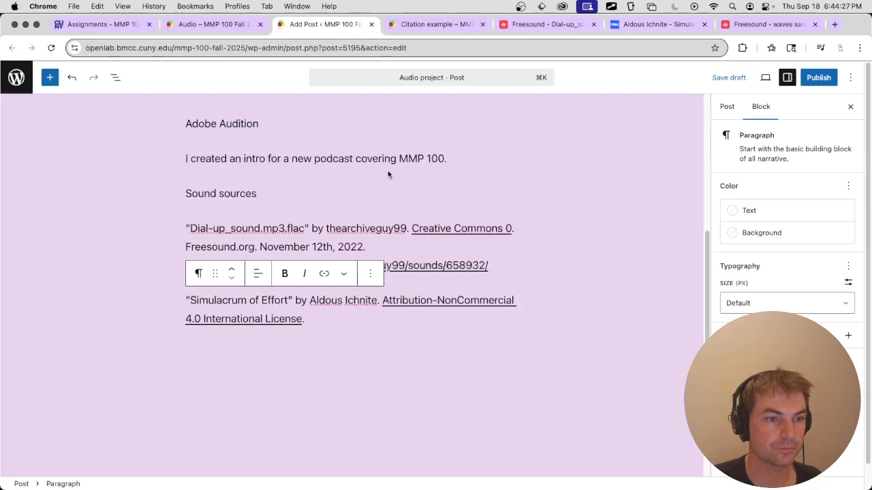
{"action": "type", "text": "Free Mush"}
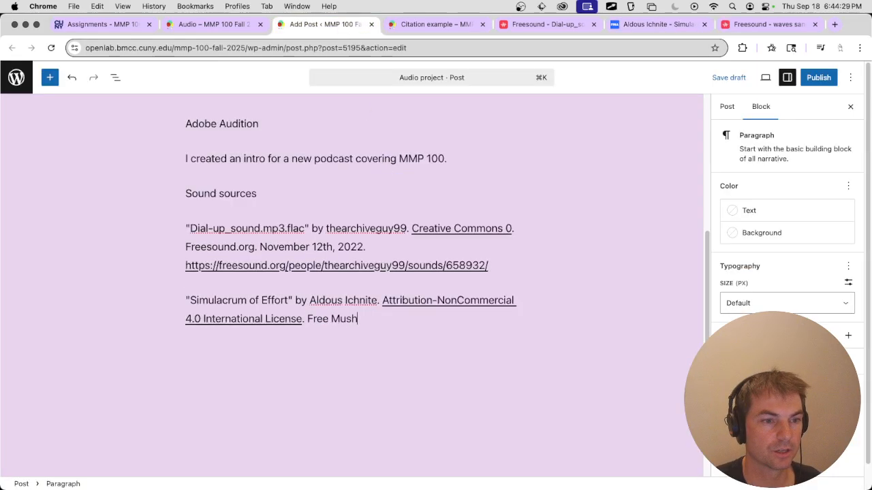
{"action": "type", "text": "c Archivce"}
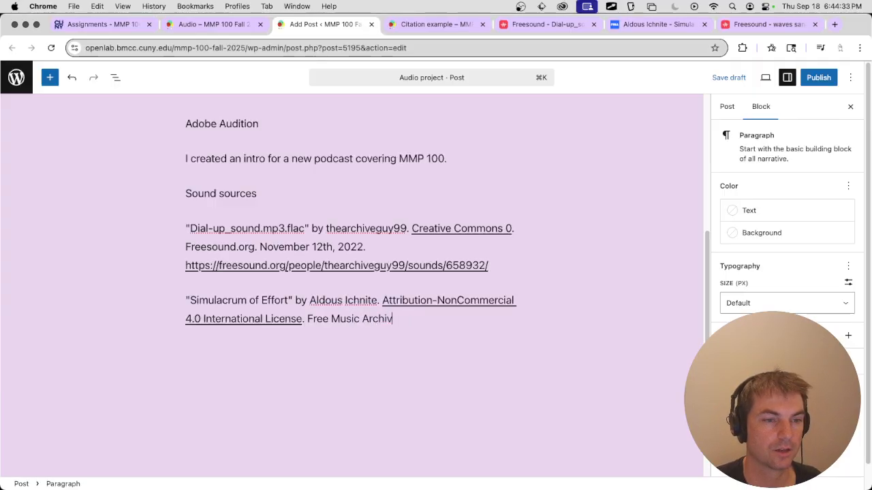
{"action": "key", "text": "super+v"}
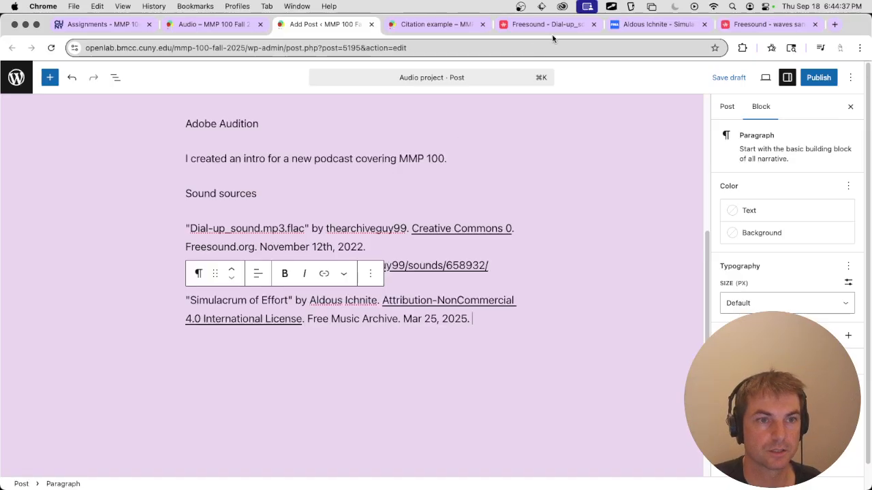
Copy the Free Music Archive track page's address and paste it at the end of the second citation in the post.
{"action": "left_click", "coordinate": [626, 25]}
{"action": "key", "text": "super+l"}
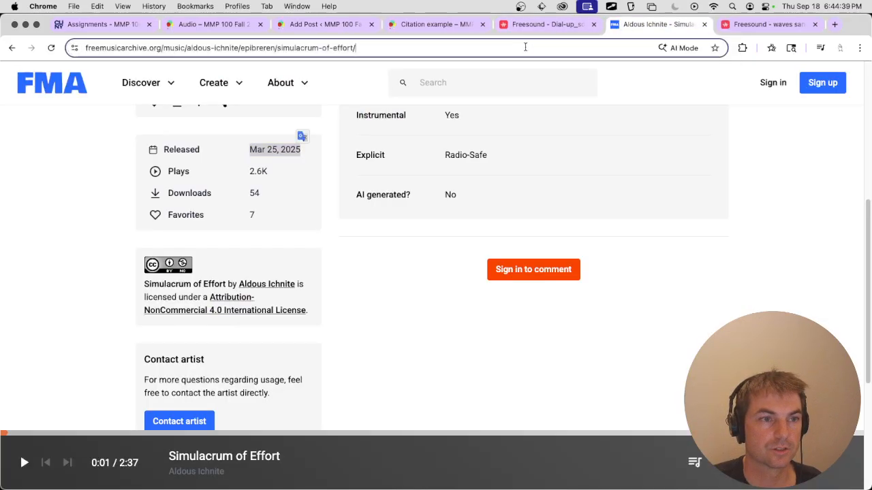
{"action": "key", "text": "super+c"}
{"action": "left_click", "coordinate": [354, 26]}
{"action": "key", "text": "super+v"}
{"action": "mouse_move", "coordinate": [356, 106]}
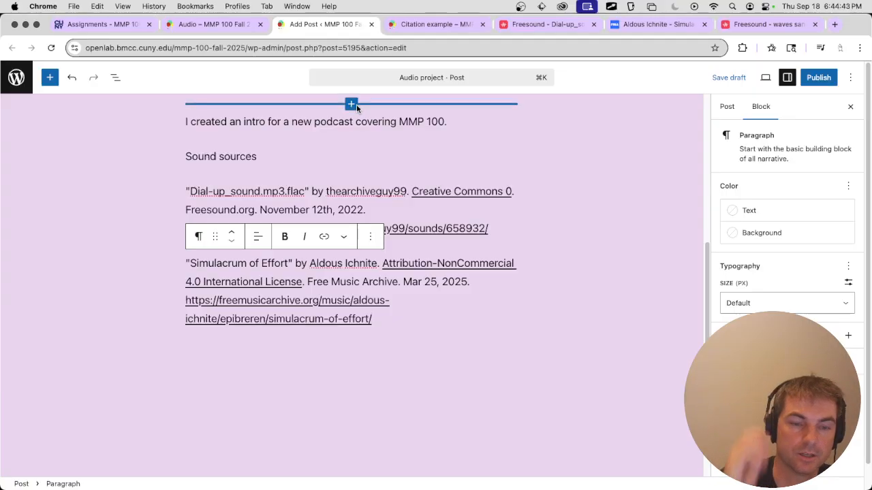
Show the post's own settings and assign the post to the Audio category.
{"action": "left_click", "coordinate": [451, 335]}
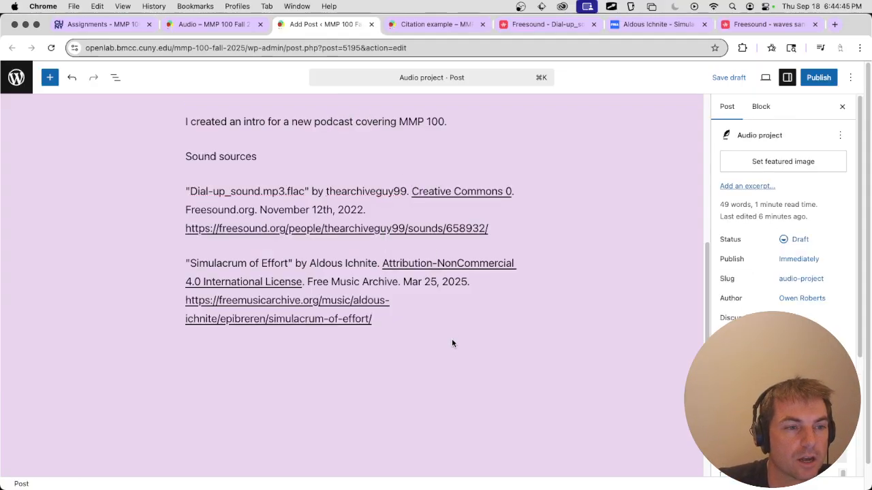
{"action": "scroll", "coordinate": [482, 235], "scroll_direction": "up", "scroll_amount": 1}
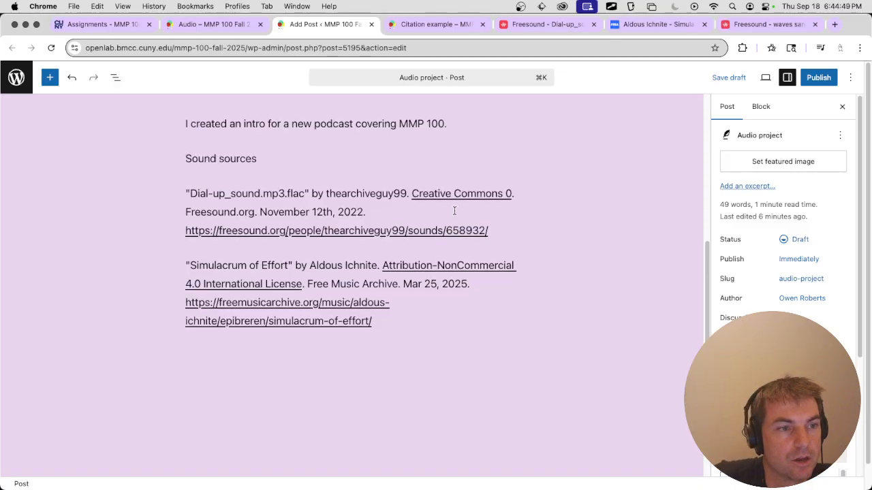
{"action": "scroll", "coordinate": [454, 212], "scroll_direction": "up", "scroll_amount": 1}
{"action": "scroll", "coordinate": [453, 212], "scroll_direction": "up", "scroll_amount": 5}
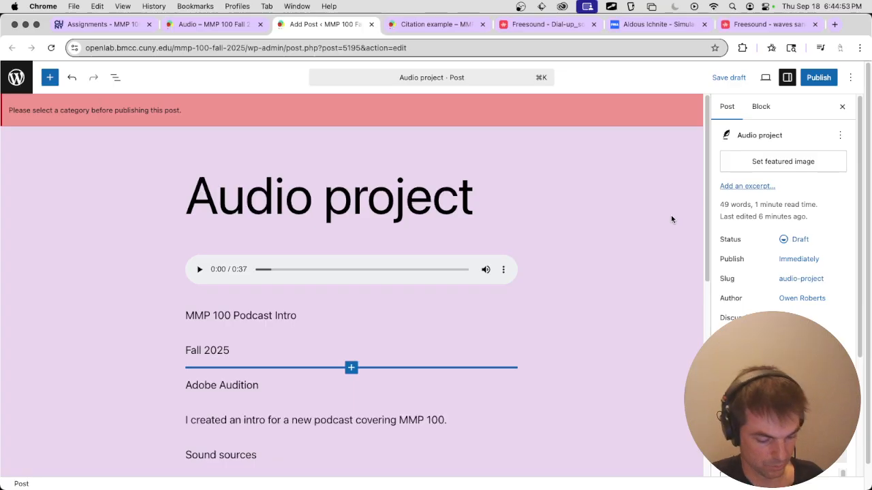
{"action": "scroll", "coordinate": [718, 269], "scroll_direction": "down", "scroll_amount": 5}
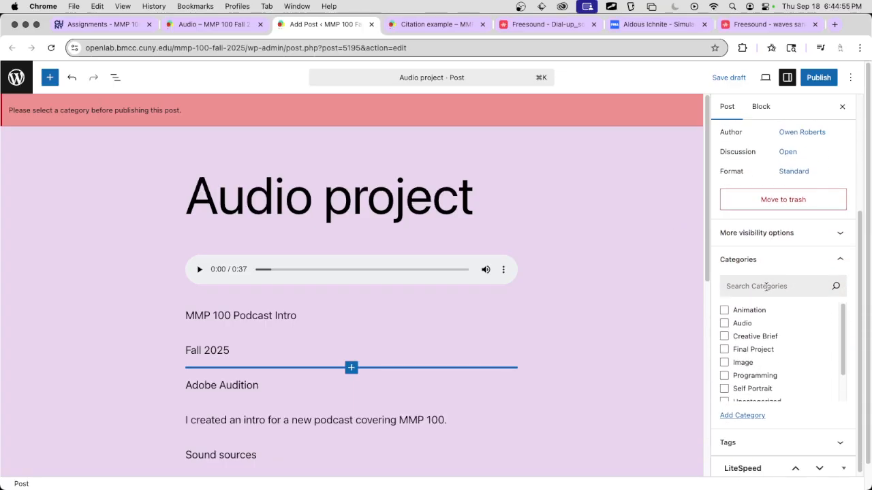
{"action": "left_click", "coordinate": [742, 325]}
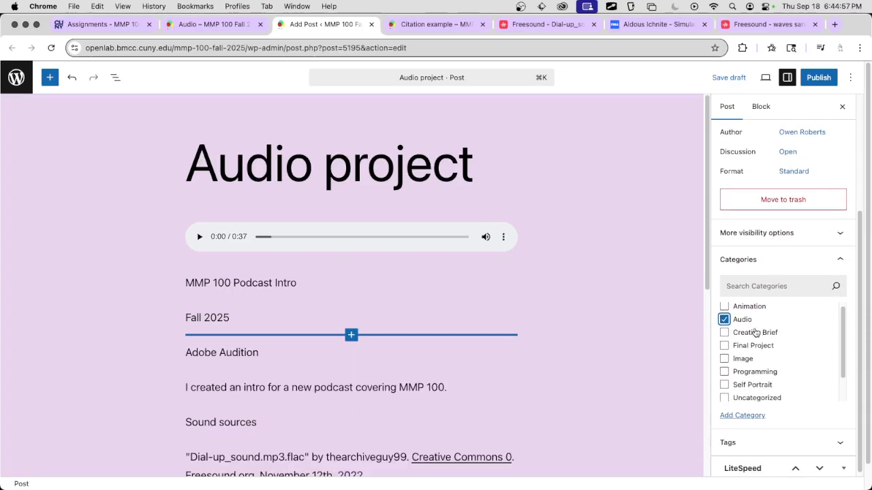
{"action": "scroll", "coordinate": [763, 355], "scroll_direction": "down", "scroll_amount": 2}
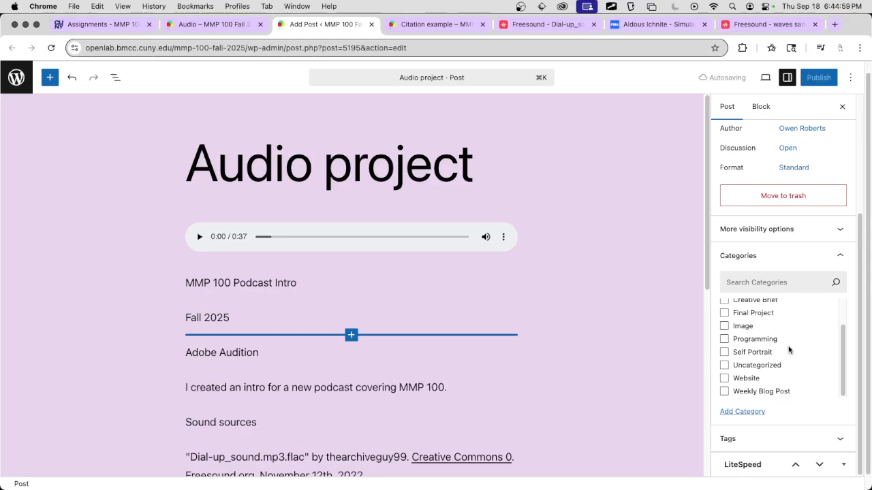
{"action": "scroll", "coordinate": [789, 349], "scroll_direction": "up", "scroll_amount": 1}
{"action": "scroll", "coordinate": [788, 346], "scroll_direction": "up", "scroll_amount": 2}
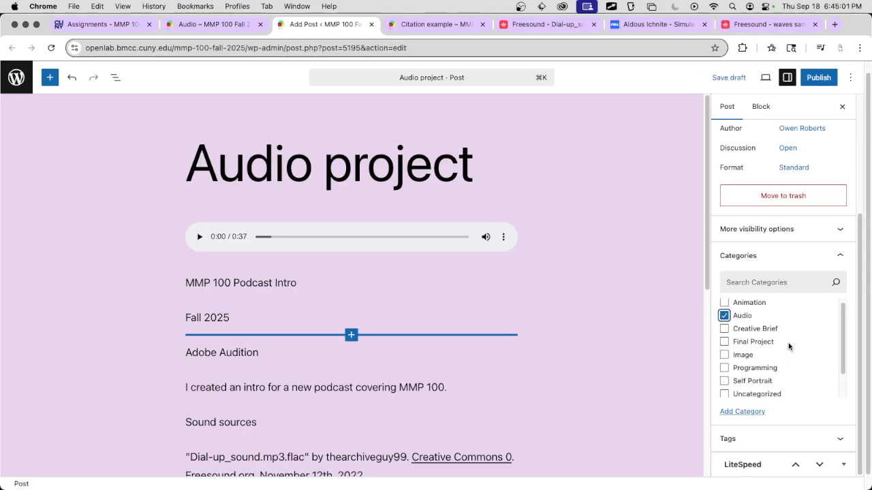
{"action": "scroll", "coordinate": [789, 346], "scroll_direction": "down", "scroll_amount": 2}
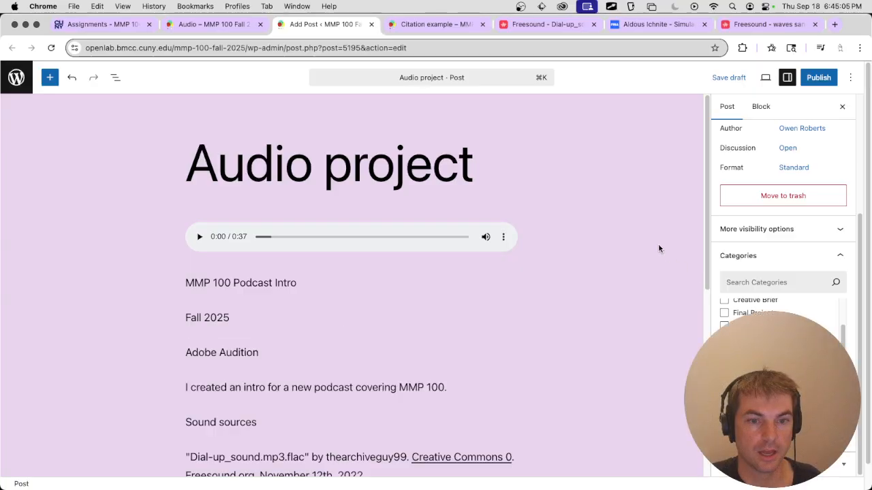
Publish the audio project post and copy its published address.
{"action": "left_click", "coordinate": [819, 77]}
{"action": "left_click", "coordinate": [814, 120]}
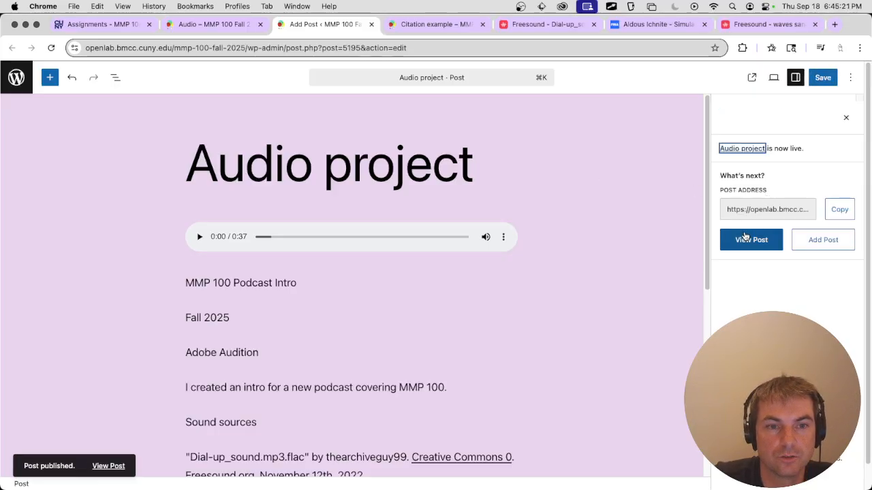
{"action": "left_click", "coordinate": [844, 211]}
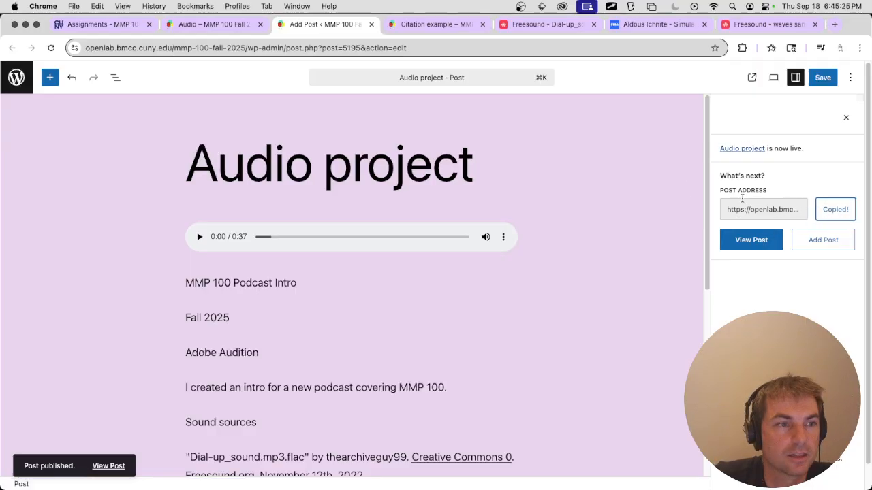
Switch to the Brightspace assignments list and open the "Project 2: Audio" assignment.
{"action": "left_click", "coordinate": [119, 26]}
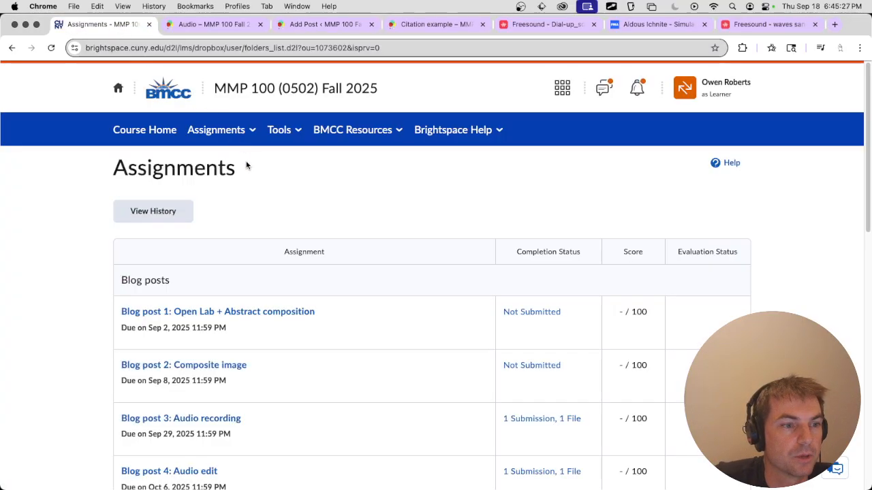
{"action": "scroll", "coordinate": [271, 168], "scroll_direction": "down", "scroll_amount": 8}
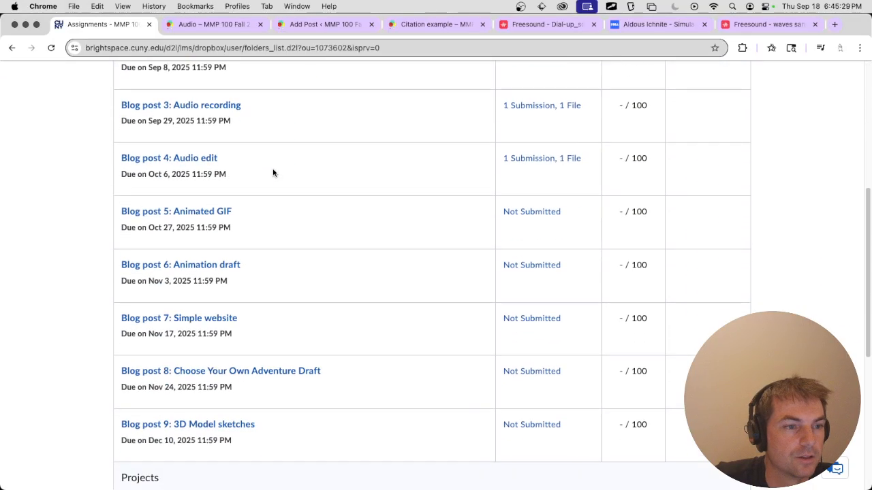
{"action": "scroll", "coordinate": [273, 173], "scroll_direction": "down", "scroll_amount": 1}
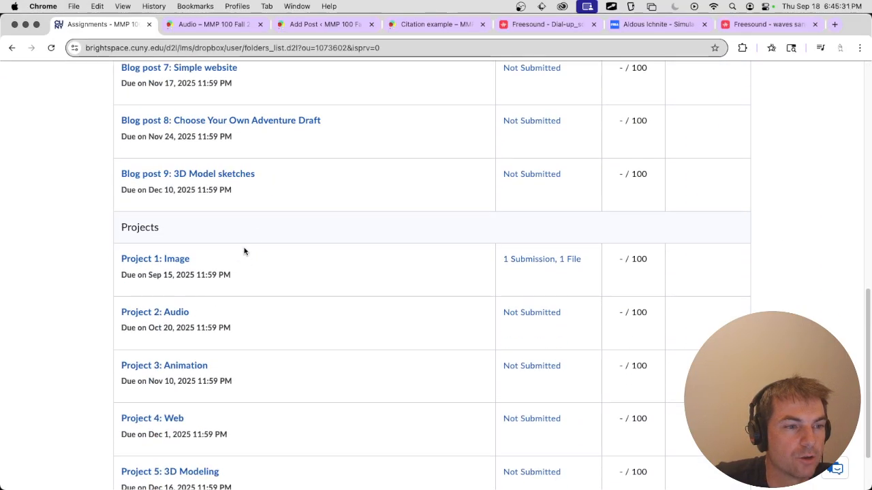
{"action": "scroll", "coordinate": [250, 242], "scroll_direction": "up", "scroll_amount": 8}
{"action": "scroll", "coordinate": [295, 250], "scroll_direction": "down", "scroll_amount": 8}
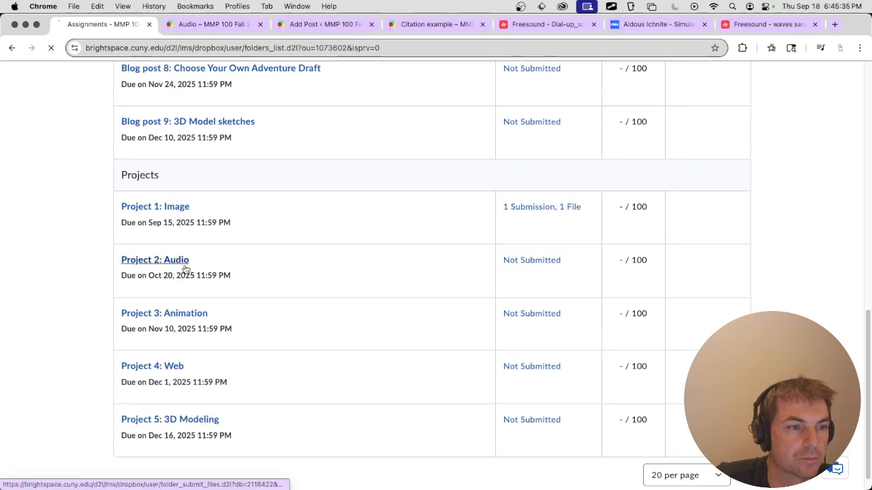
{"action": "left_click", "coordinate": [182, 262]}
Paste the published post's address into the comments of the Project 2: Audio submission, below the rubric.
{"action": "scroll", "coordinate": [300, 255], "scroll_direction": "down", "scroll_amount": 6}
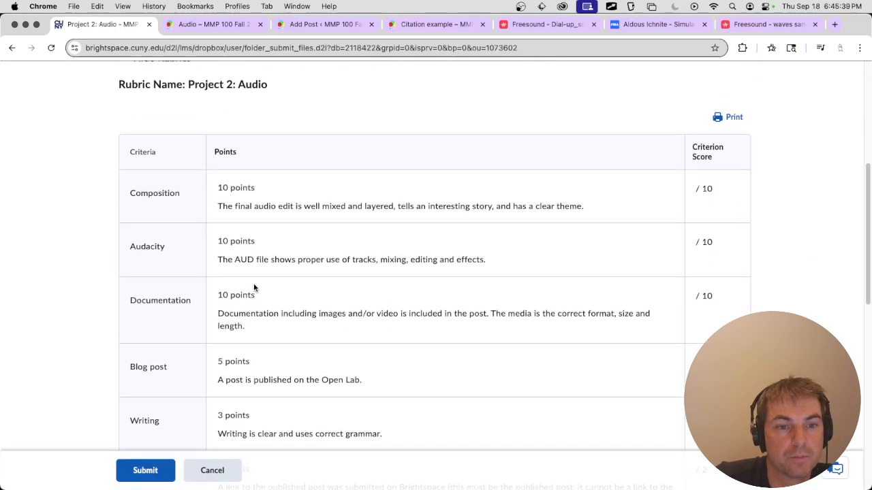
{"action": "scroll", "coordinate": [252, 288], "scroll_direction": "down", "scroll_amount": 2}
{"action": "scroll", "coordinate": [274, 256], "scroll_direction": "up", "scroll_amount": 1}
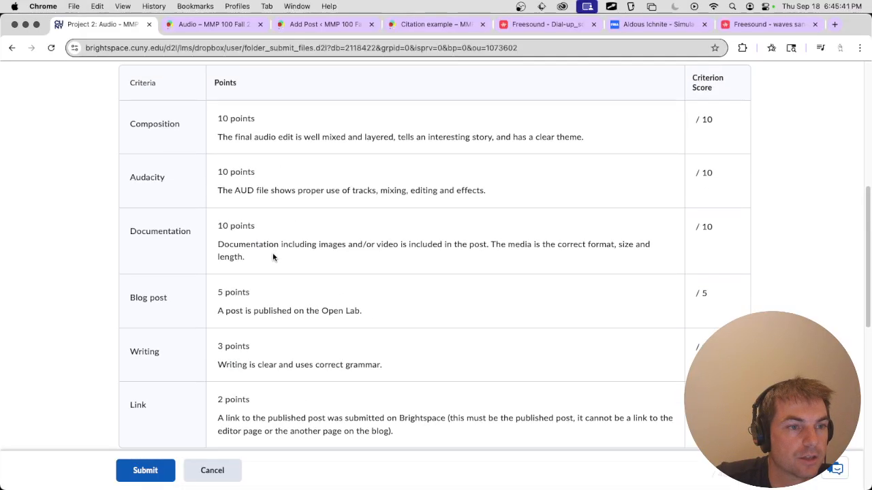
{"action": "scroll", "coordinate": [273, 253], "scroll_direction": "down", "scroll_amount": 5}
{"action": "scroll", "coordinate": [274, 256], "scroll_direction": "down", "scroll_amount": 3}
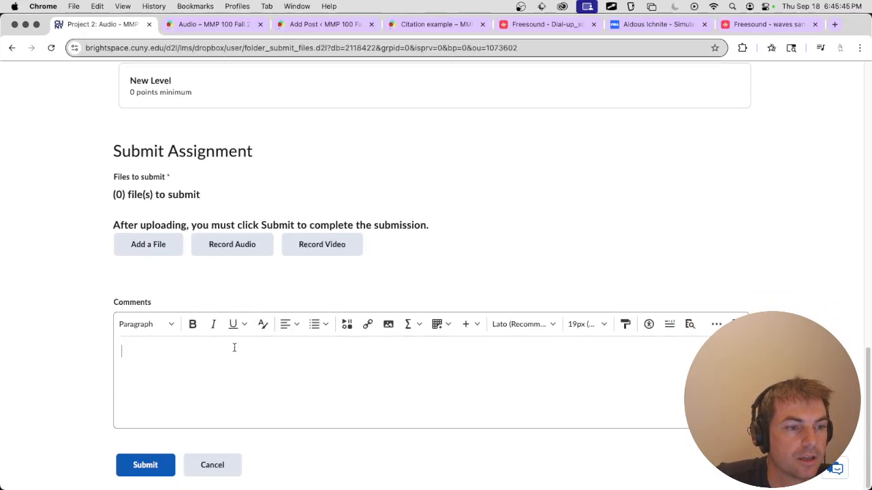
{"action": "key", "text": "super+v"}
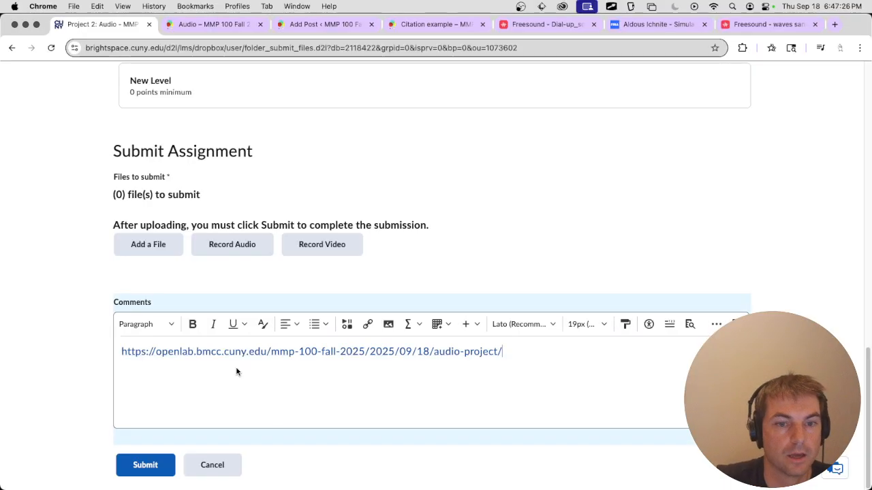
Start uploading a file from the computer to the submission and locate the submission_3 folder inside the editing folder.
{"action": "left_click", "coordinate": [160, 246]}
{"action": "left_click", "coordinate": [327, 170]}
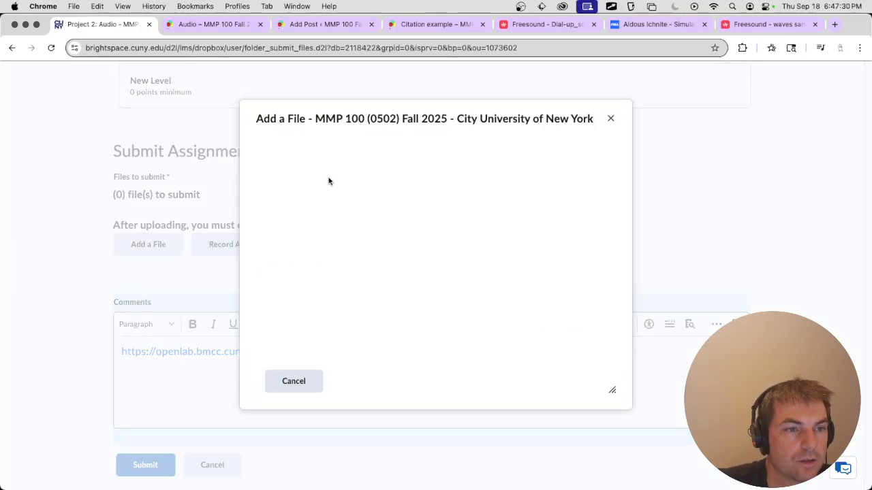
{"action": "left_click", "coordinate": [320, 173]}
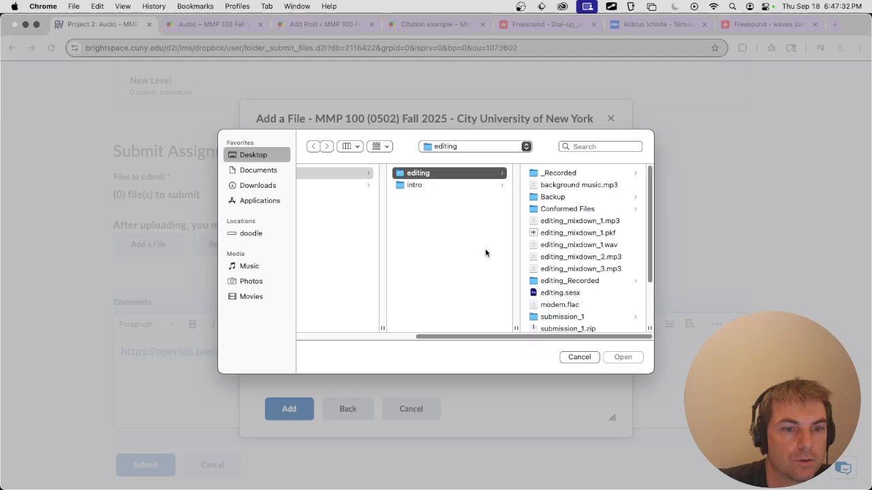
{"action": "scroll", "coordinate": [604, 286], "scroll_direction": "down", "scroll_amount": 5}
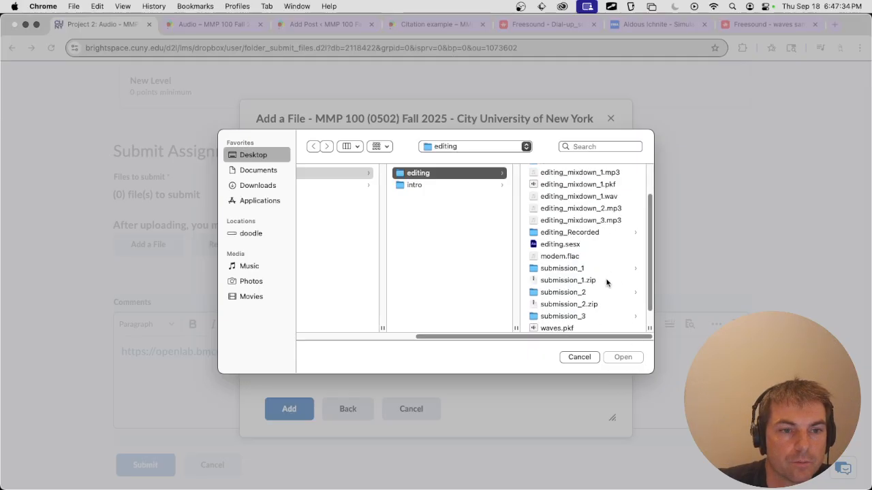
{"action": "left_click", "coordinate": [586, 298]}
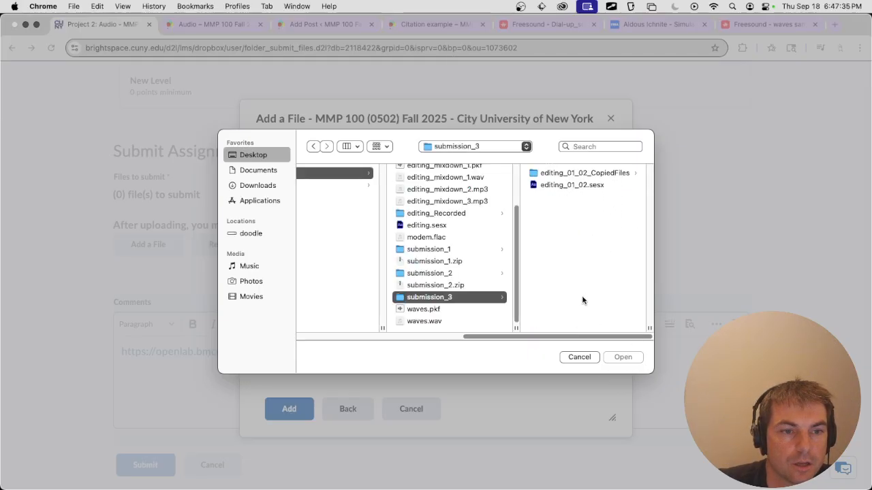
{"action": "right_click", "coordinate": [427, 299]}
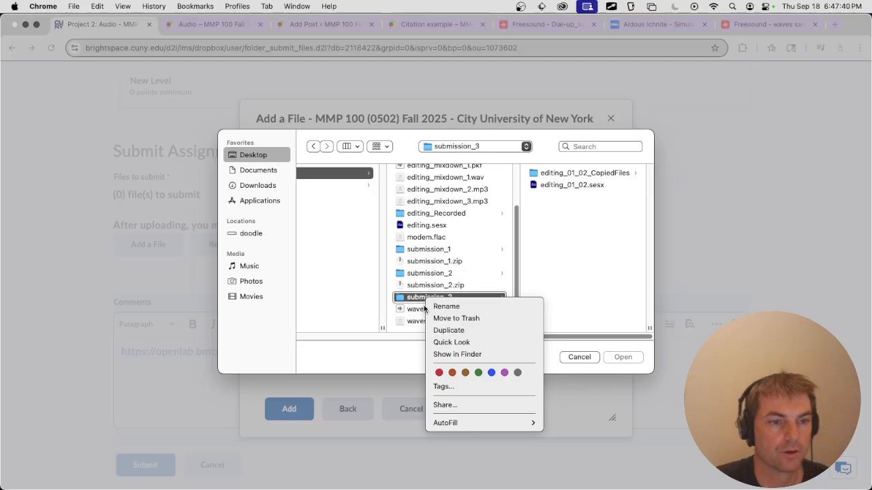
{"action": "left_click", "coordinate": [407, 296]}
{"action": "left_click", "coordinate": [406, 297]}
Switch to Finder and compress the submission_3 folder inside the editing folder into a zip archive.
{"action": "key", "text": "super+Tab"}
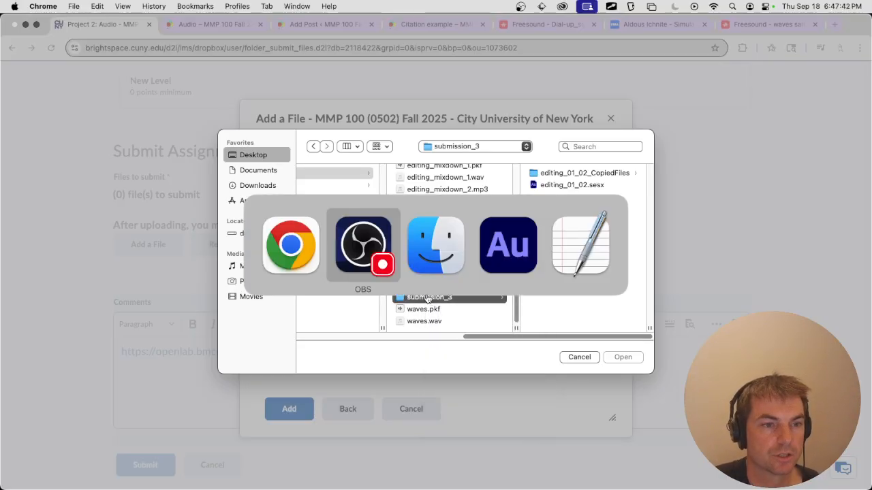
{"action": "left_click", "coordinate": [447, 250]}
{"action": "left_click_drag", "start_coordinate": [603, 90], "coordinate": [453, 94]}
{"action": "left_click", "coordinate": [441, 191]}
{"action": "right_click", "coordinate": [440, 190]}
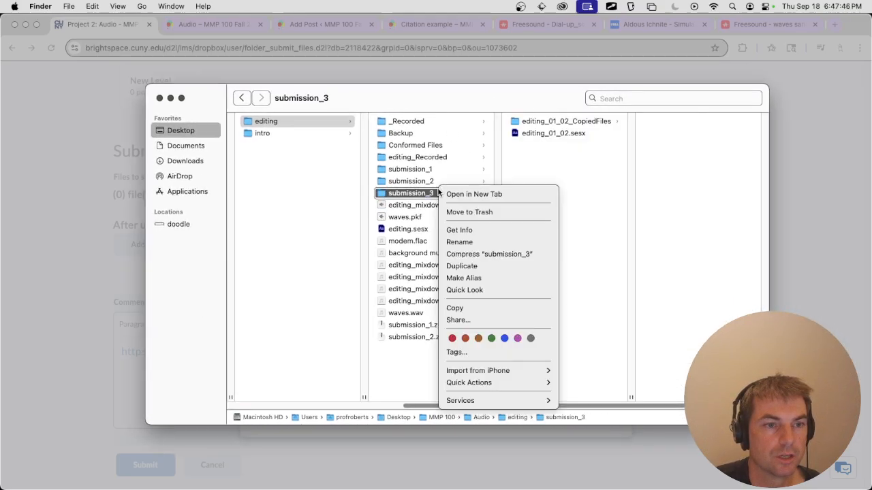
{"action": "left_click", "coordinate": [482, 254]}
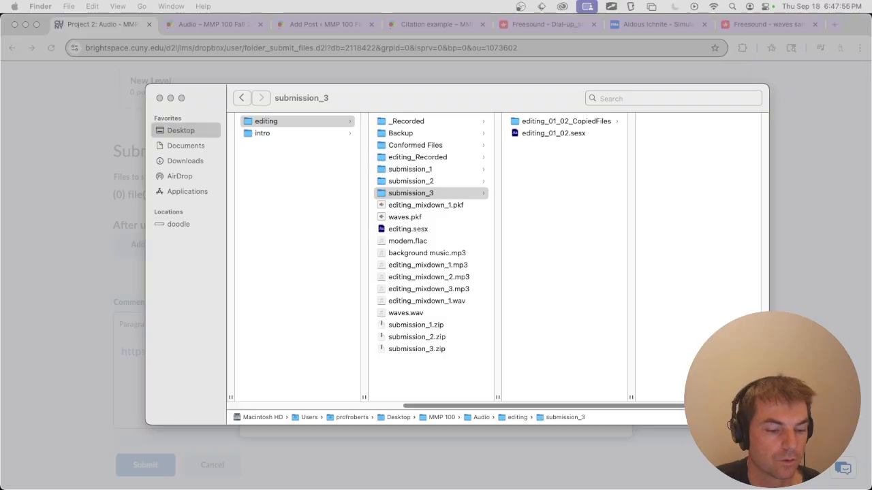
Return to the Brightspace upload in Chrome, attach submission_3.zip and submit the Project 2: Audio assignment.
{"action": "left_click", "coordinate": [87, 199]}
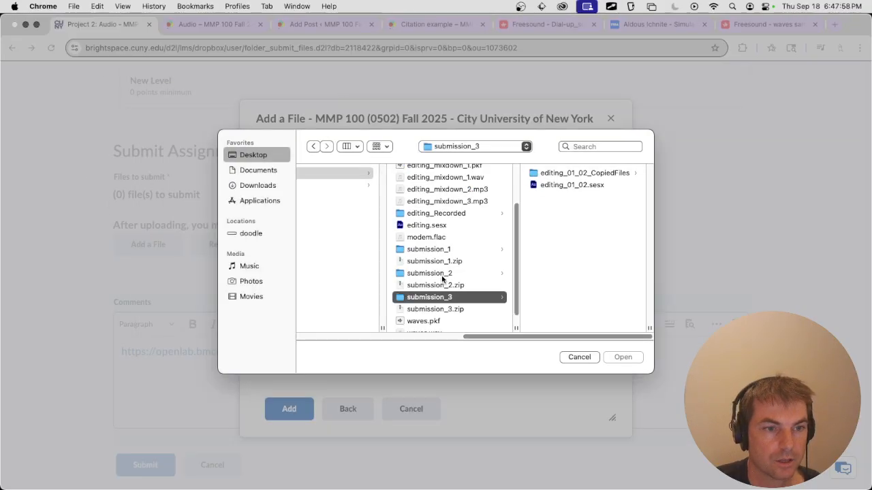
{"action": "scroll", "coordinate": [450, 273], "scroll_direction": "down", "scroll_amount": 1}
{"action": "left_click", "coordinate": [434, 297]}
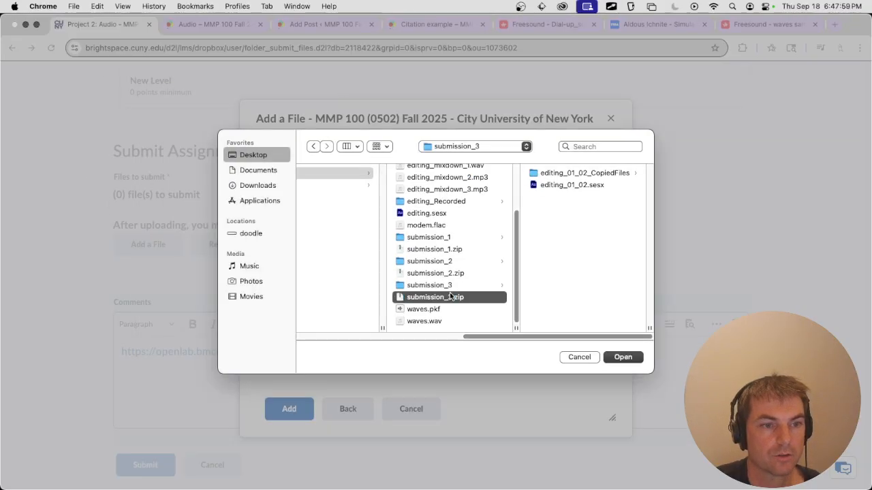
{"action": "left_click", "coordinate": [619, 358]}
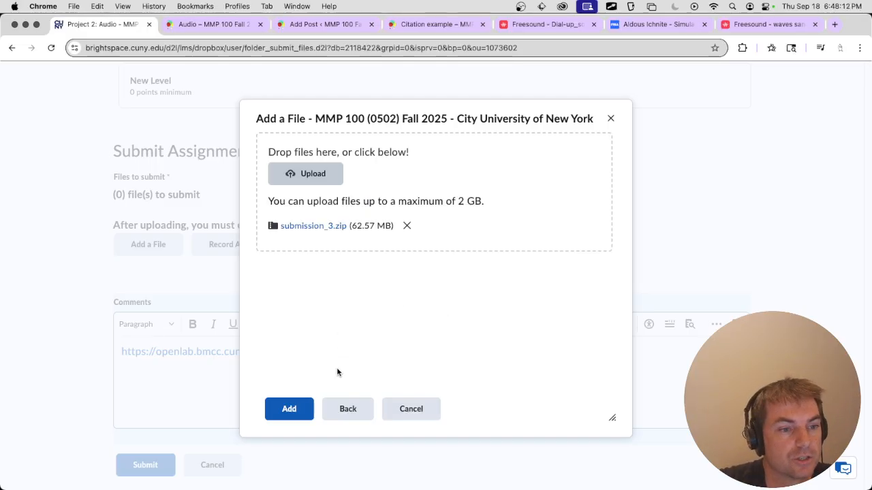
{"action": "left_click", "coordinate": [300, 405]}
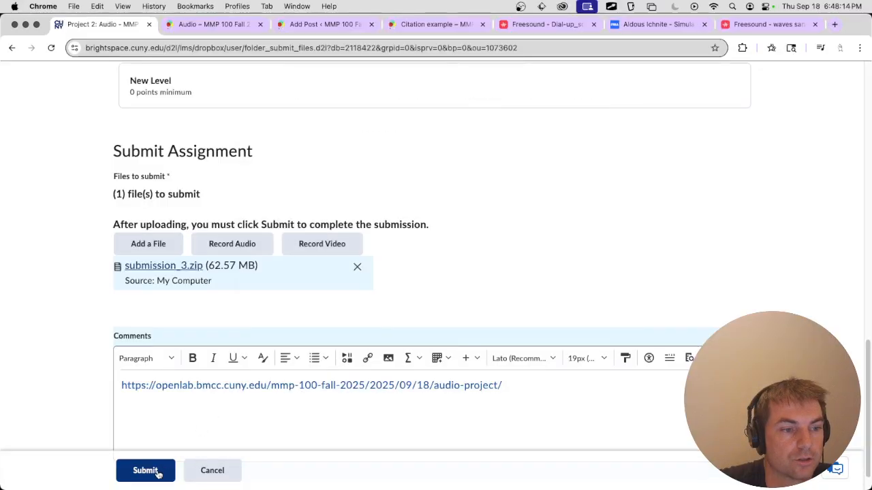
{"action": "left_click", "coordinate": [156, 471]}
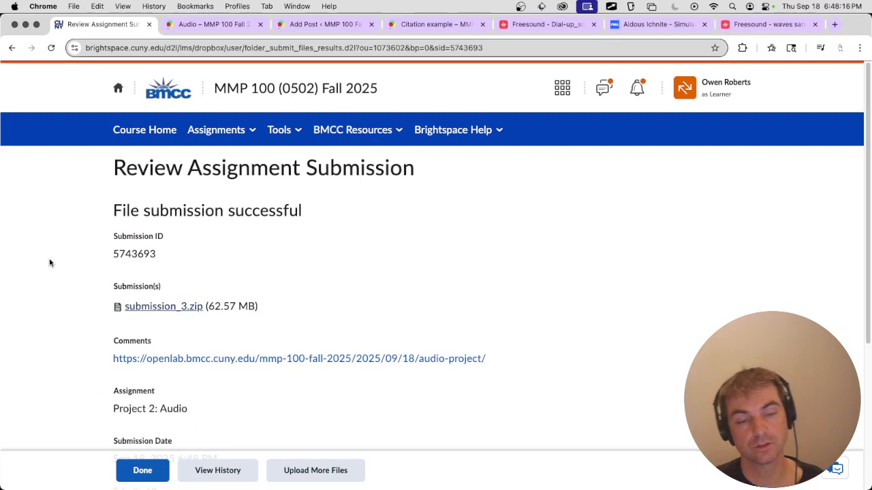